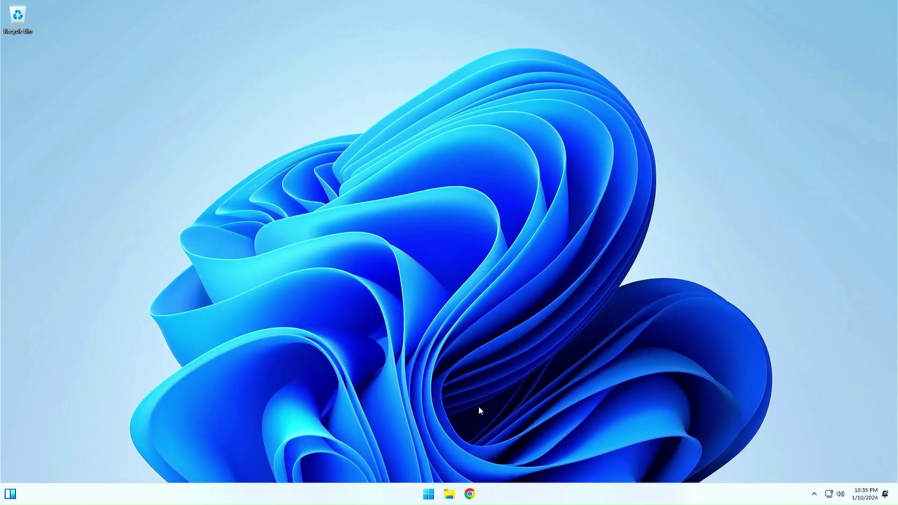
Step: Launch Google Chrome from the Windows taskbar onto a new tab
{"action": "left_click", "coordinate": [470, 494]}
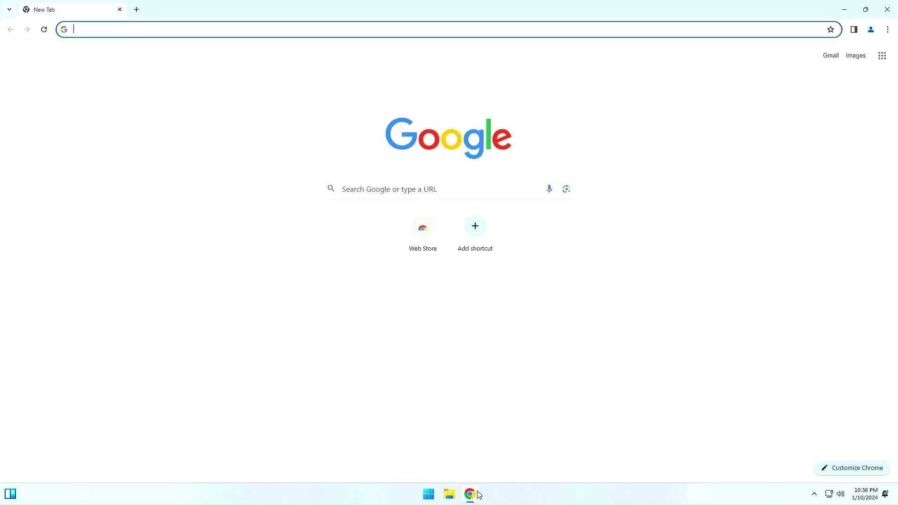
Step: Search Google for 'solus' and open the official getsol.us website
{"action": "left_click", "coordinate": [400, 188]}
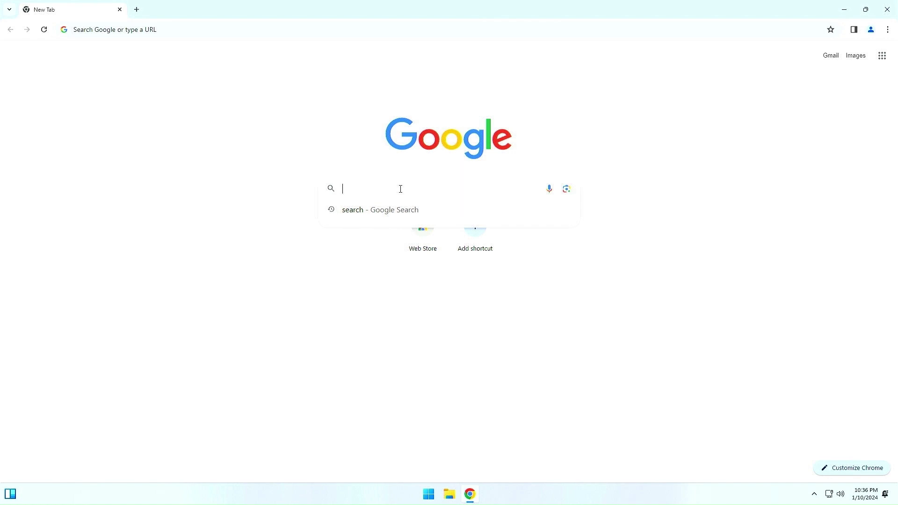
{"action": "type", "text": "soly"}
{"action": "key", "text": "BackSpace"}
{"action": "type", "text": "us"}
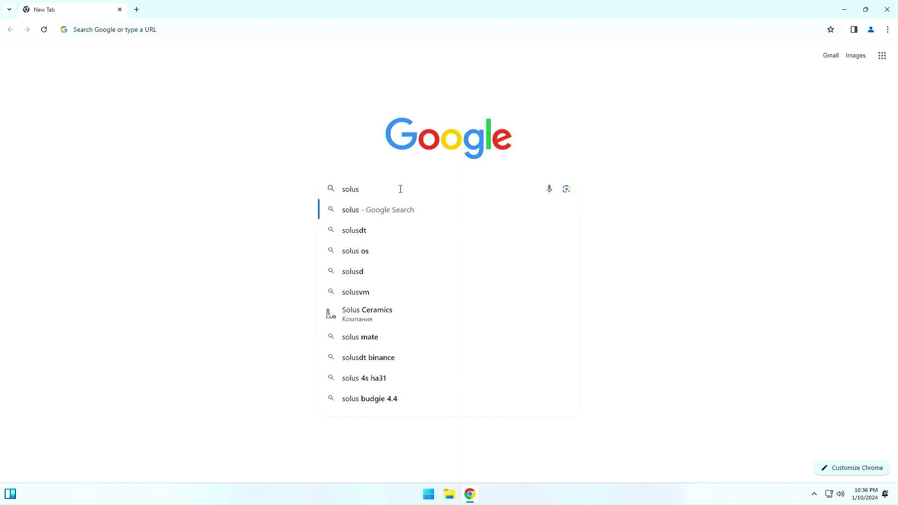
{"action": "key", "text": "Return"}
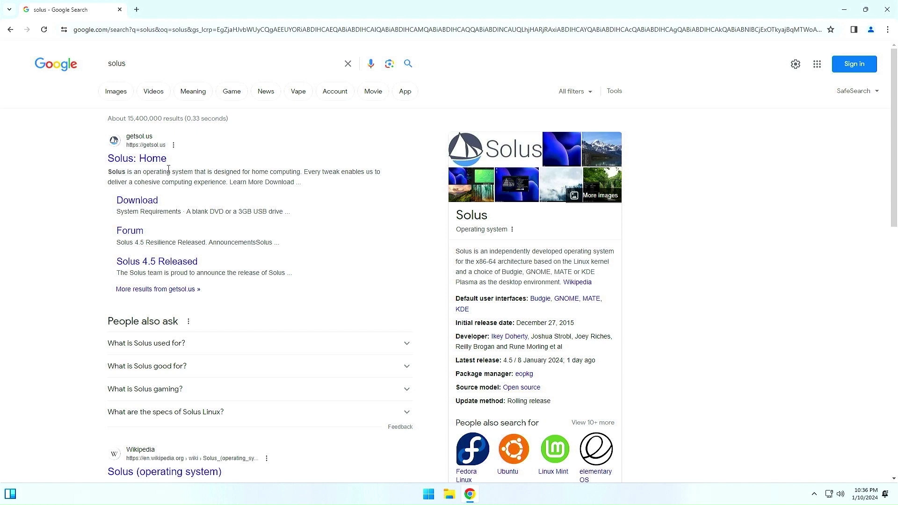
{"action": "left_click", "coordinate": [151, 159]}
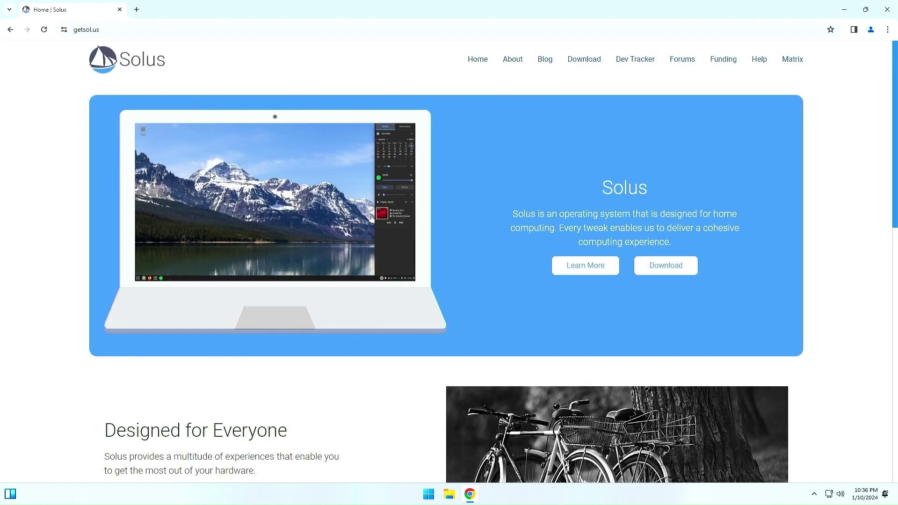
Step: Start the Solus 4.5 Budgie ISO download from the Download page, then minimize Chrome
{"action": "left_click", "coordinate": [658, 267]}
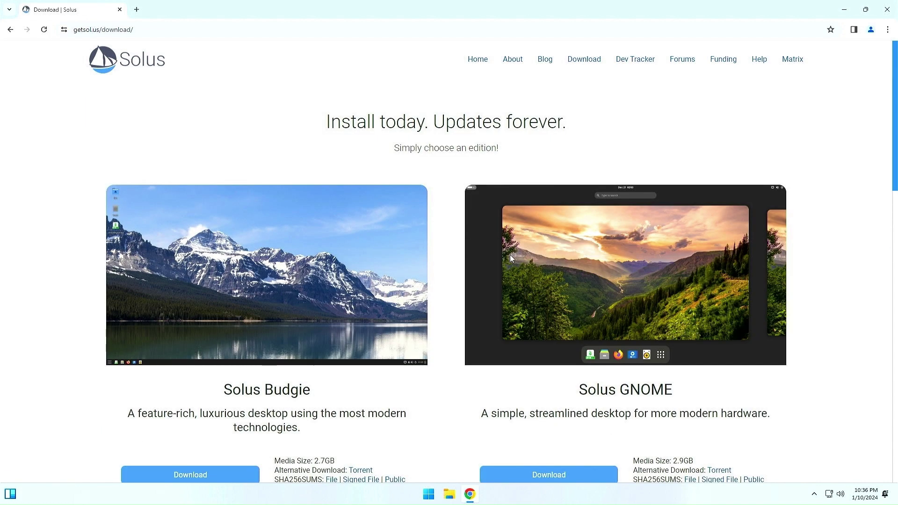
{"action": "scroll", "coordinate": [450, 273], "scroll_direction": "down", "scroll_amount": 3}
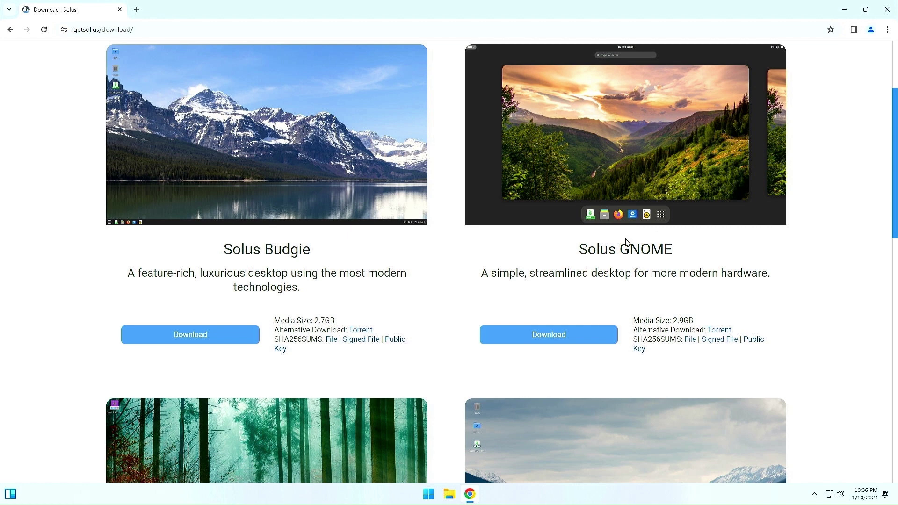
{"action": "scroll", "coordinate": [627, 243], "scroll_direction": "down", "scroll_amount": 4}
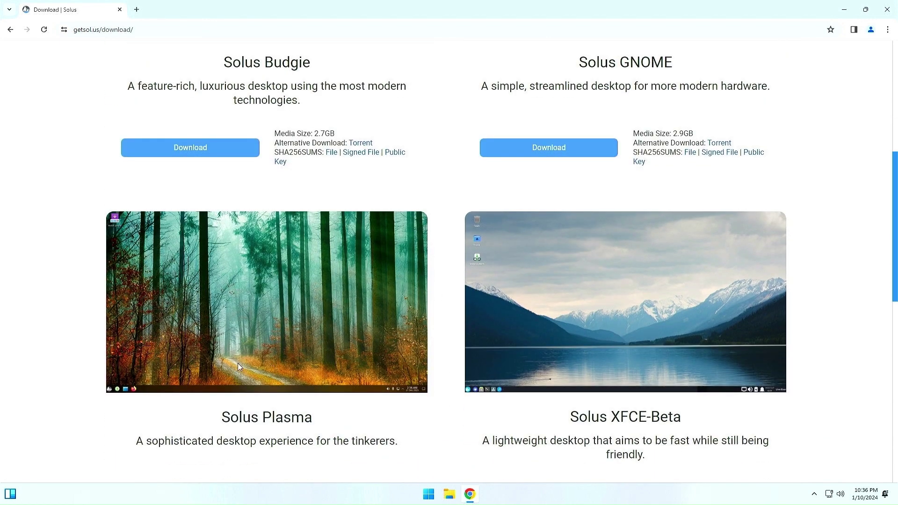
{"action": "scroll", "coordinate": [239, 366], "scroll_direction": "down", "scroll_amount": 2}
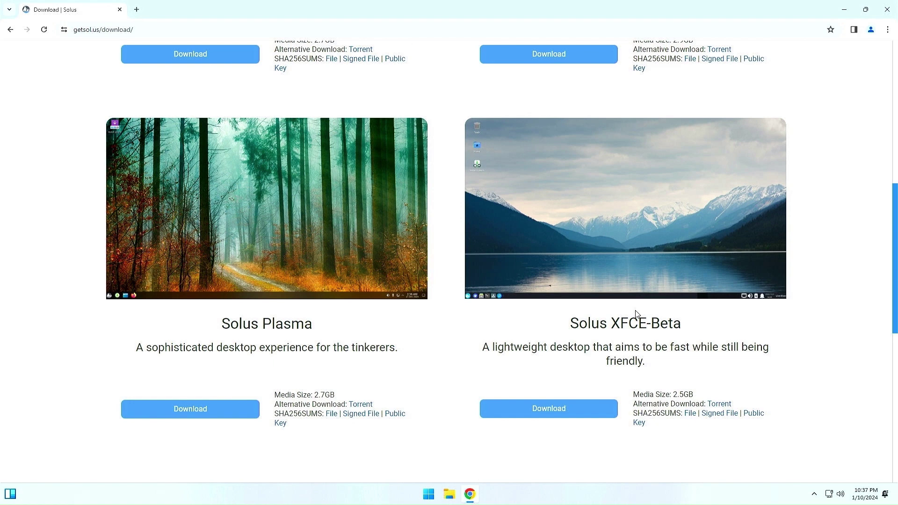
{"action": "scroll", "coordinate": [637, 316], "scroll_direction": "up", "scroll_amount": 7}
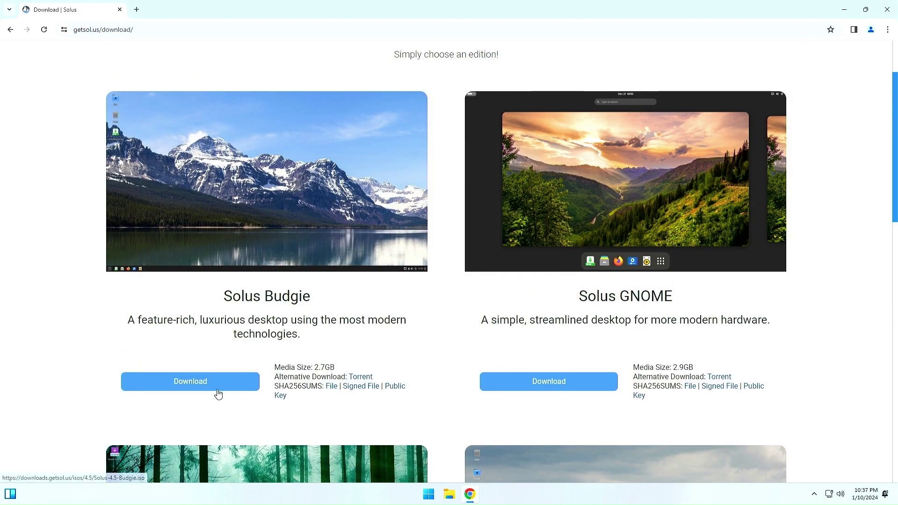
{"action": "left_click", "coordinate": [202, 384]}
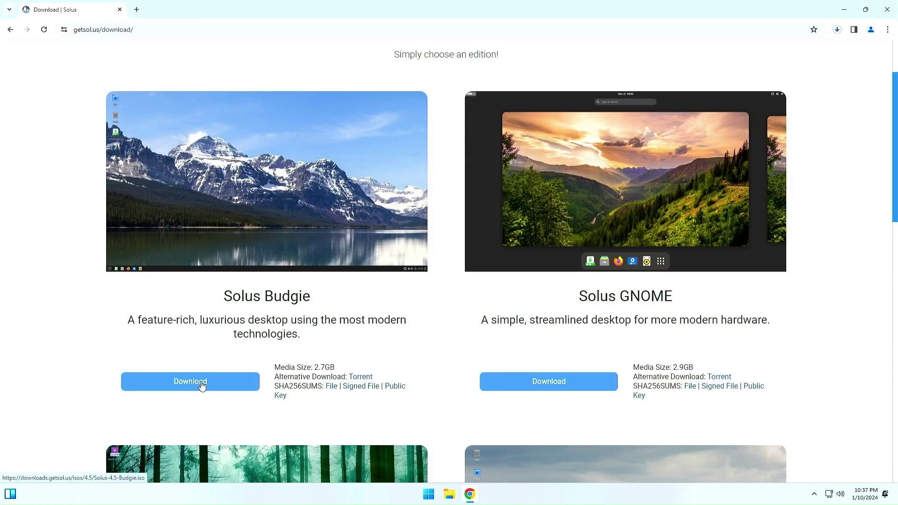
{"action": "left_click", "coordinate": [837, 30]}
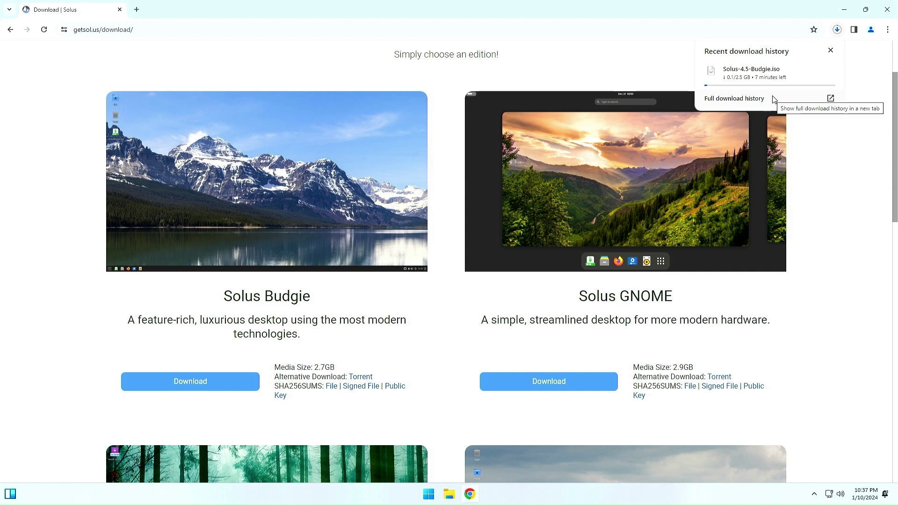
{"action": "left_click", "coordinate": [845, 11]}
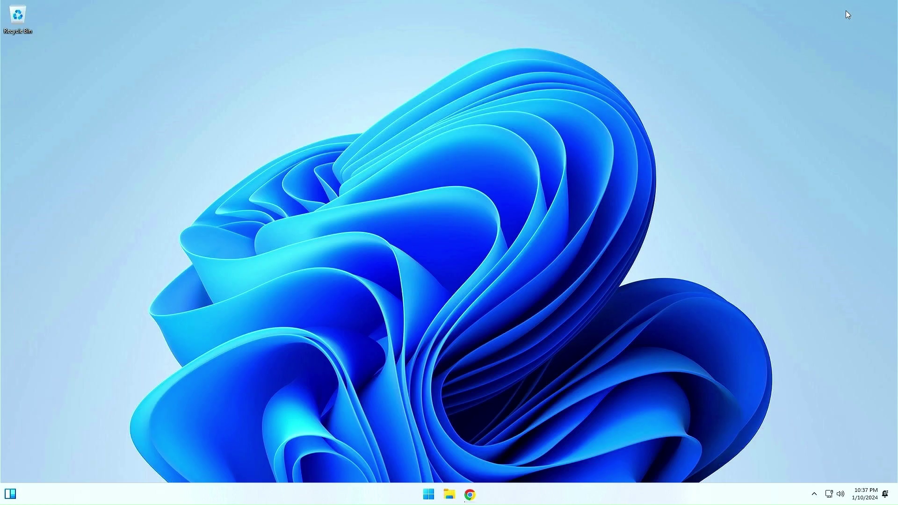
Step: Open Disk Management and shrink the C: partition to free 97.66 GB
{"action": "right_click", "coordinate": [429, 494]}
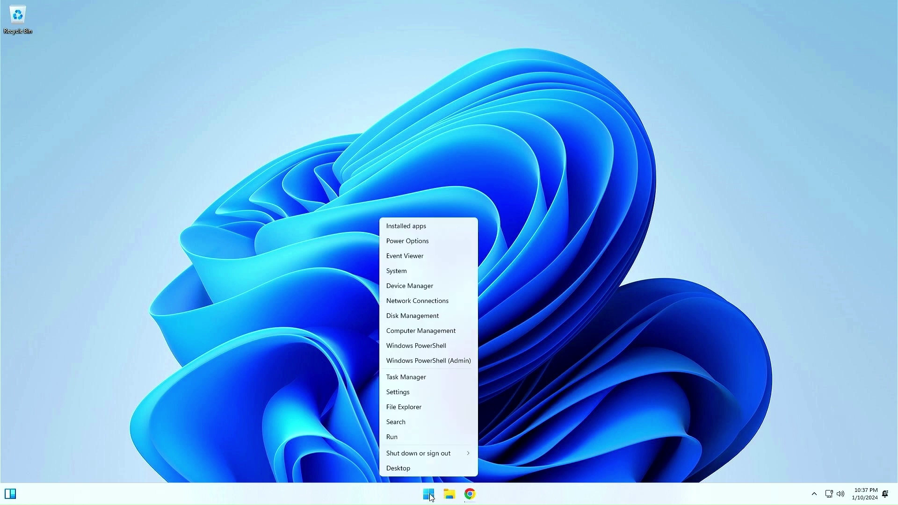
{"action": "left_click", "coordinate": [406, 315]}
{"action": "left_click_drag", "start_coordinate": [284, 52], "coordinate": [513, 89]}
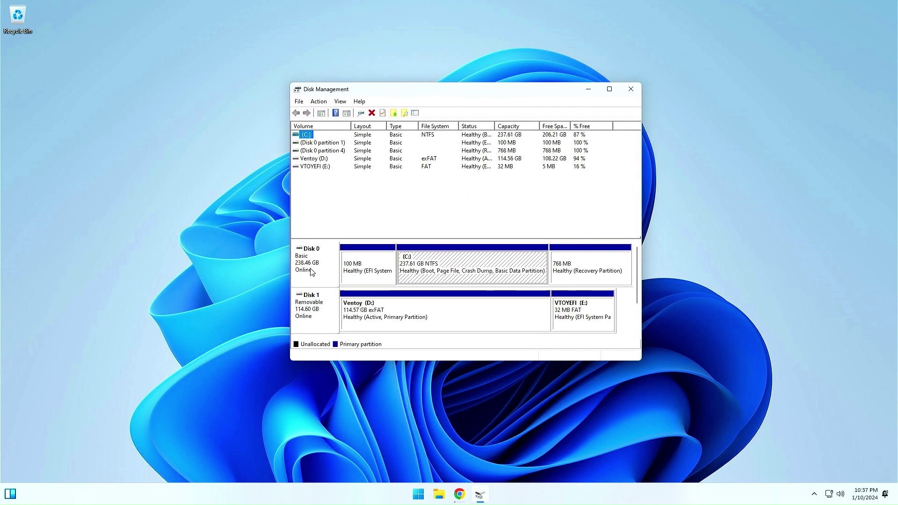
{"action": "right_click", "coordinate": [509, 262]}
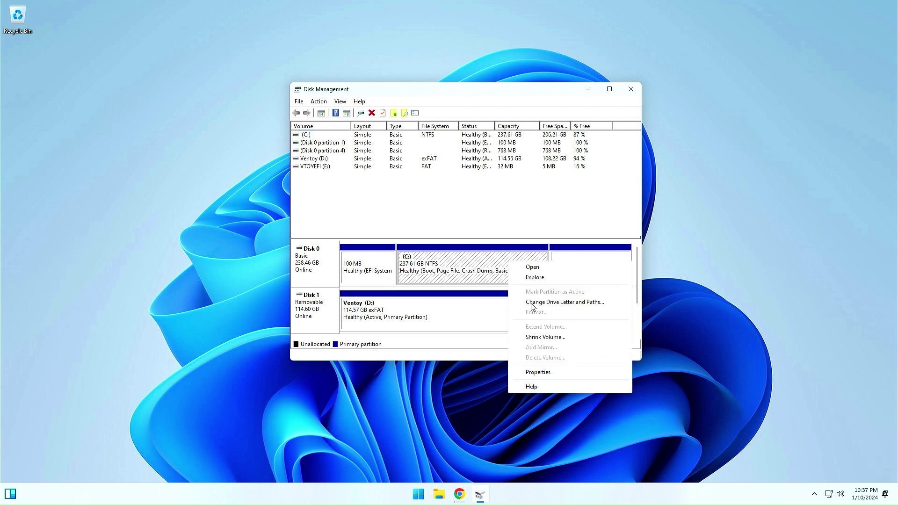
{"action": "left_click", "coordinate": [545, 337]}
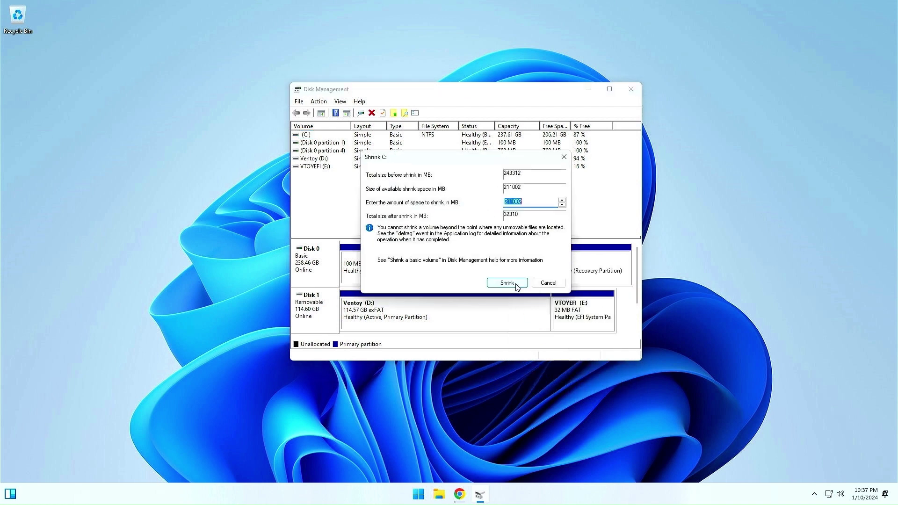
{"action": "left_click", "coordinate": [523, 200]}
{"action": "left_click_drag", "start_coordinate": [523, 200], "coordinate": [496, 206]}
{"action": "type", "text": "100"}
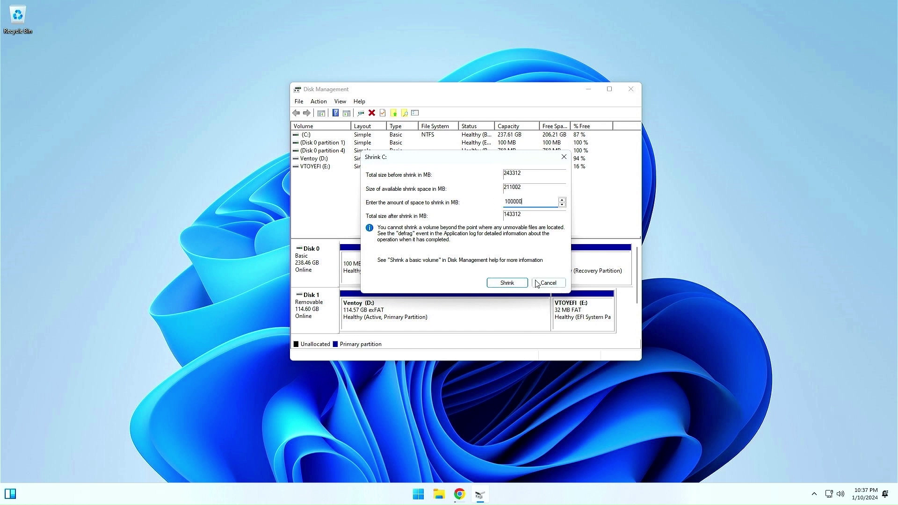
{"action": "left_click", "coordinate": [507, 282]}
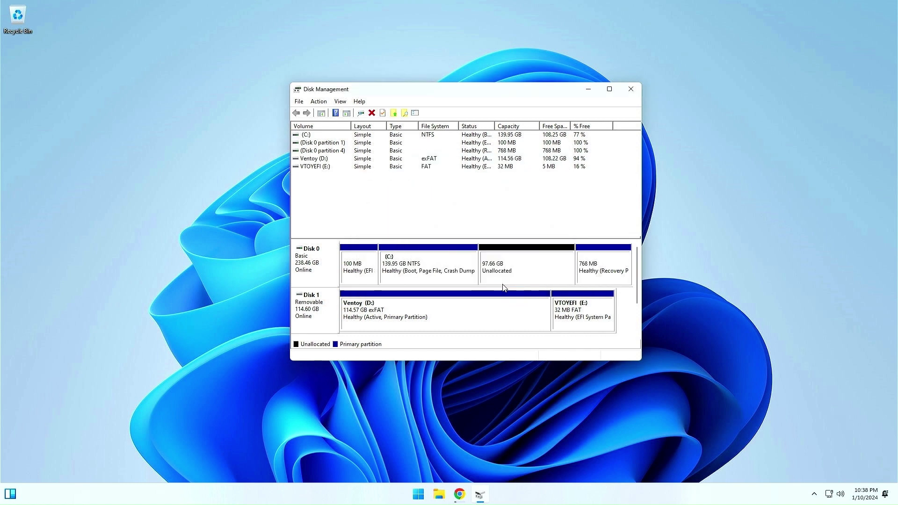
Step: Create a new NTFS simple volume SolusOS (F:) from the unallocated space, then close Disk Management
{"action": "right_click", "coordinate": [510, 270]}
{"action": "left_click", "coordinate": [542, 274]}
{"action": "left_click", "coordinate": [484, 303]}
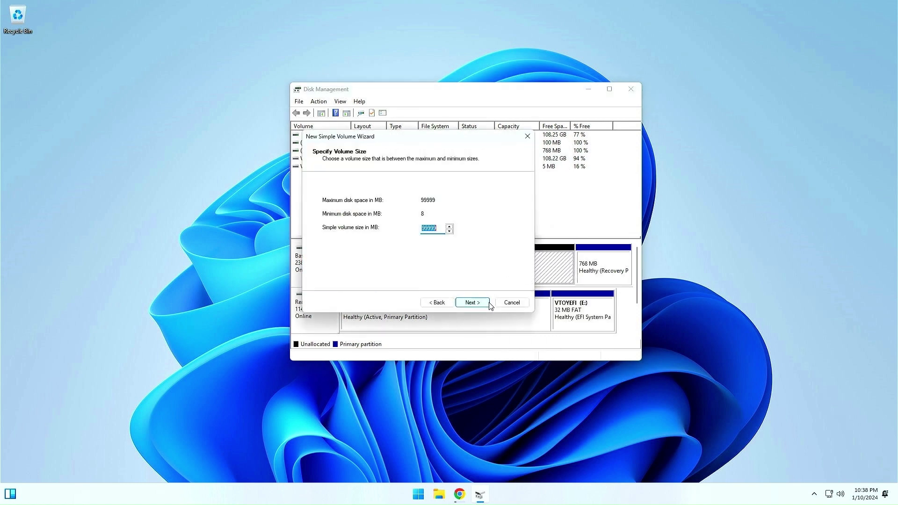
{"action": "left_click", "coordinate": [473, 303]}
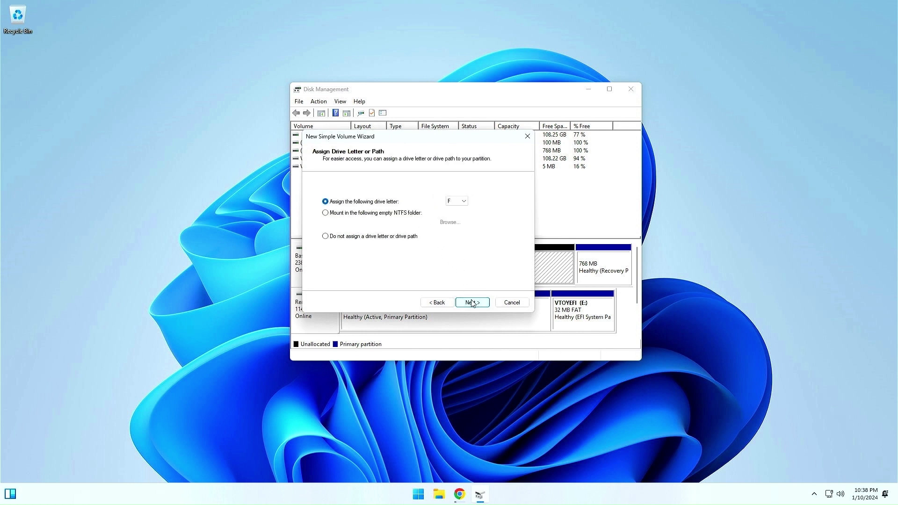
{"action": "left_click", "coordinate": [473, 303]}
{"action": "left_click", "coordinate": [445, 247]}
{"action": "key", "text": "ctrl+a"}
{"action": "key", "text": "BackSpace"}
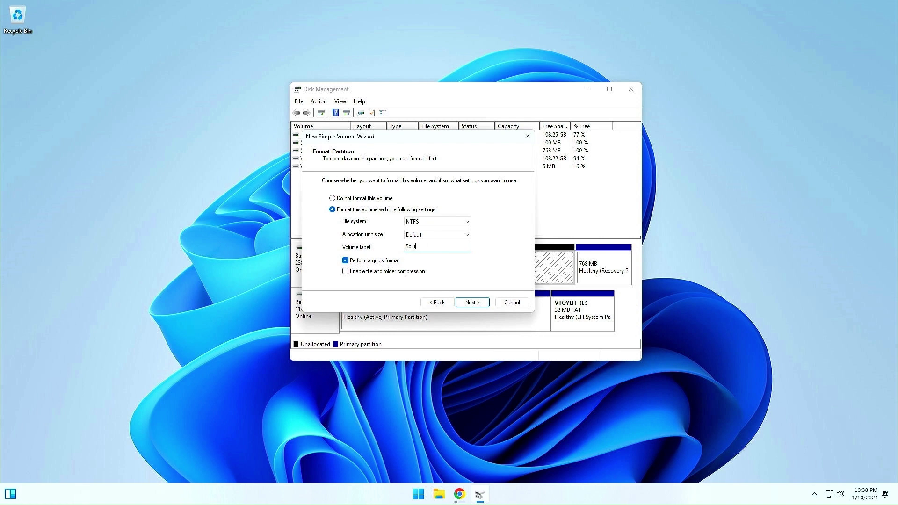
{"action": "left_click", "coordinate": [473, 303]}
{"action": "left_click", "coordinate": [472, 303]}
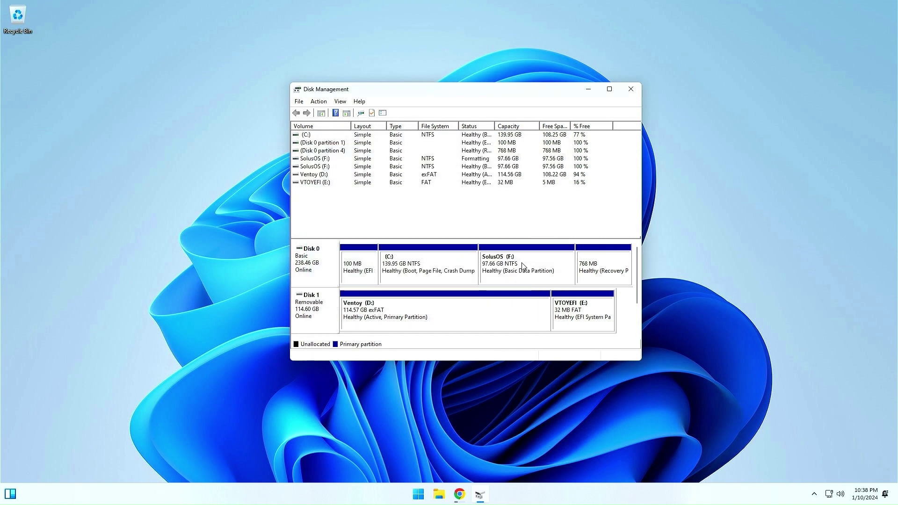
{"action": "left_click", "coordinate": [631, 89]}
Step: Check that SolusOS (F:) appears under This PC with 97.5 GB free, then return to Chrome
{"action": "key", "text": "super+e"}
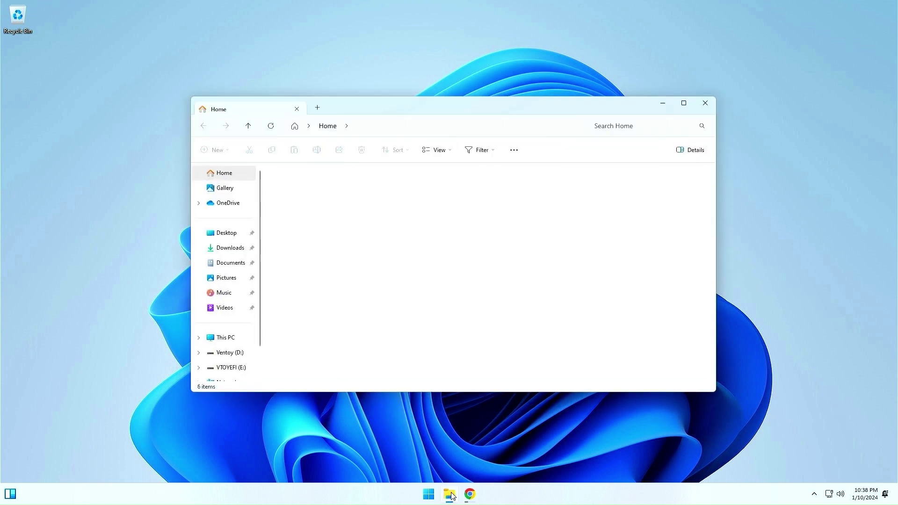
{"action": "left_click", "coordinate": [219, 337]}
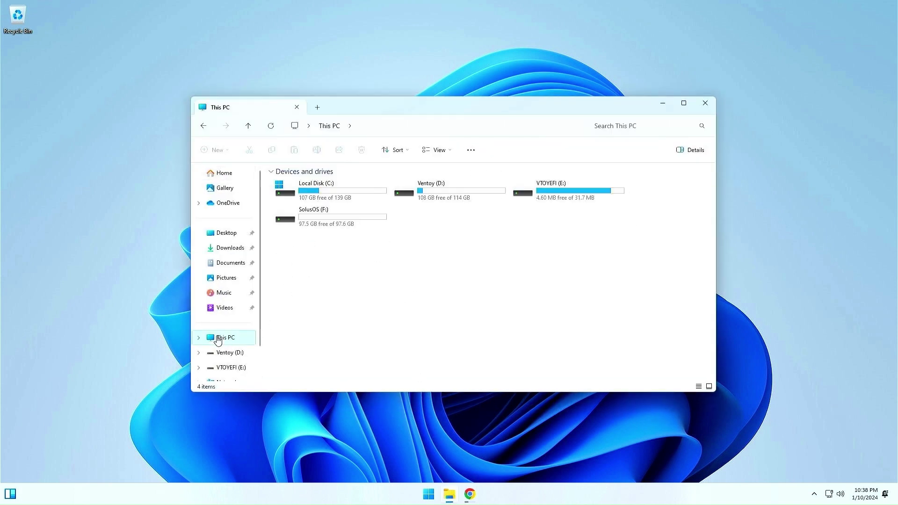
{"action": "left_click", "coordinate": [282, 222]}
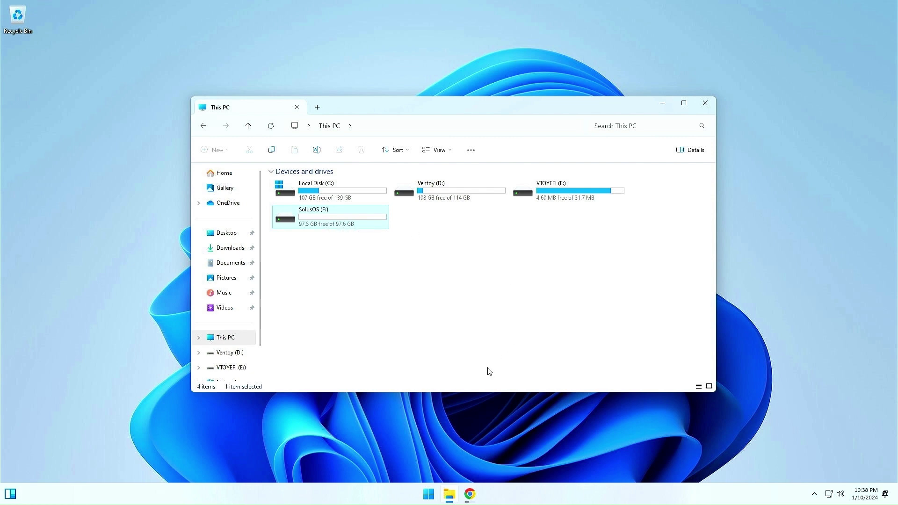
{"action": "left_click", "coordinate": [475, 498]}
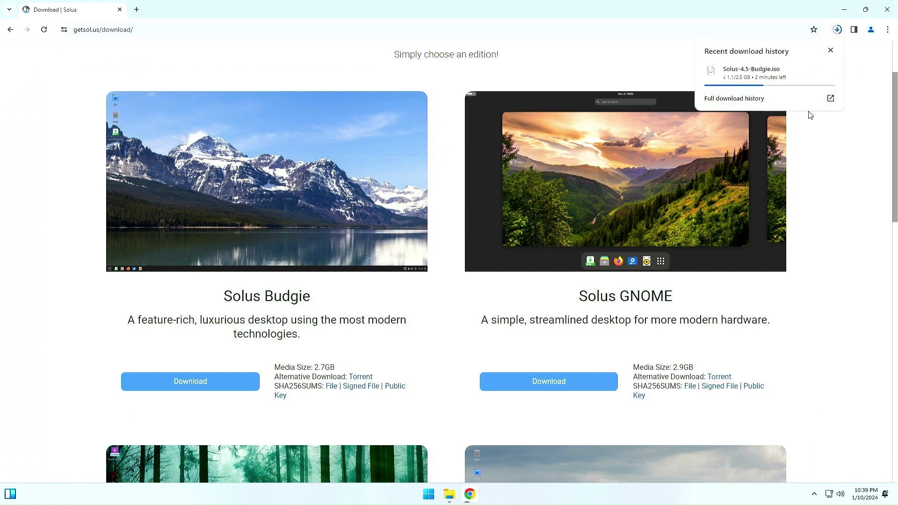
Step: Browse the Solus About and Blog pages, then show the finished Solus-4.5-Budgie.iso in its folder
{"action": "scroll", "coordinate": [582, 240], "scroll_direction": "up", "scroll_amount": 2}
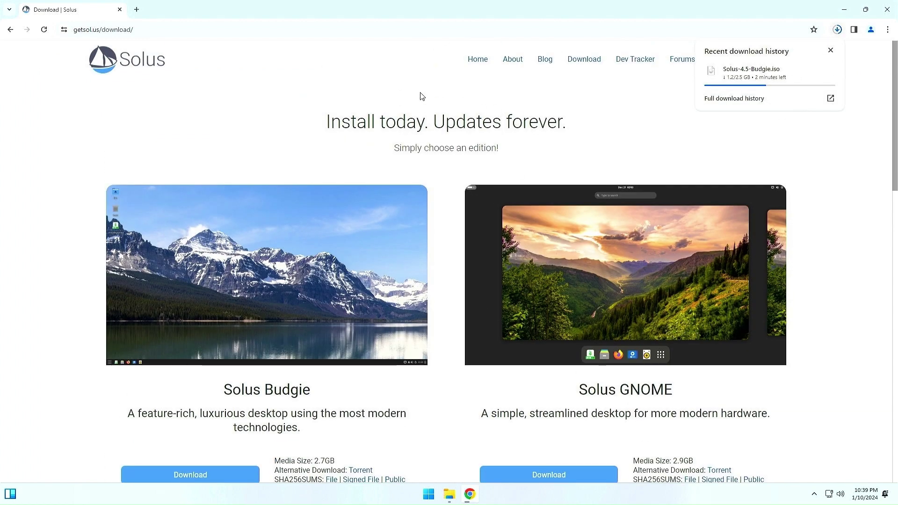
{"action": "left_click", "coordinate": [471, 60]}
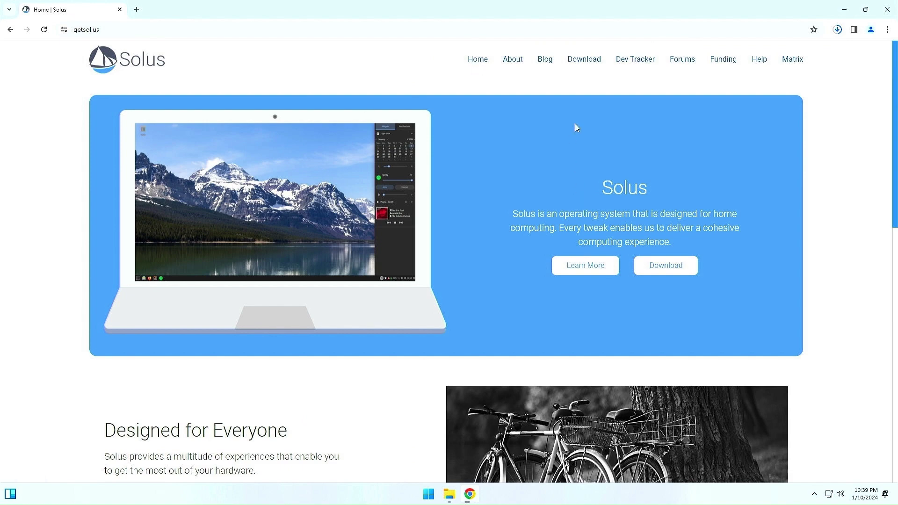
{"action": "left_click", "coordinate": [515, 61]}
{"action": "left_click", "coordinate": [545, 59]}
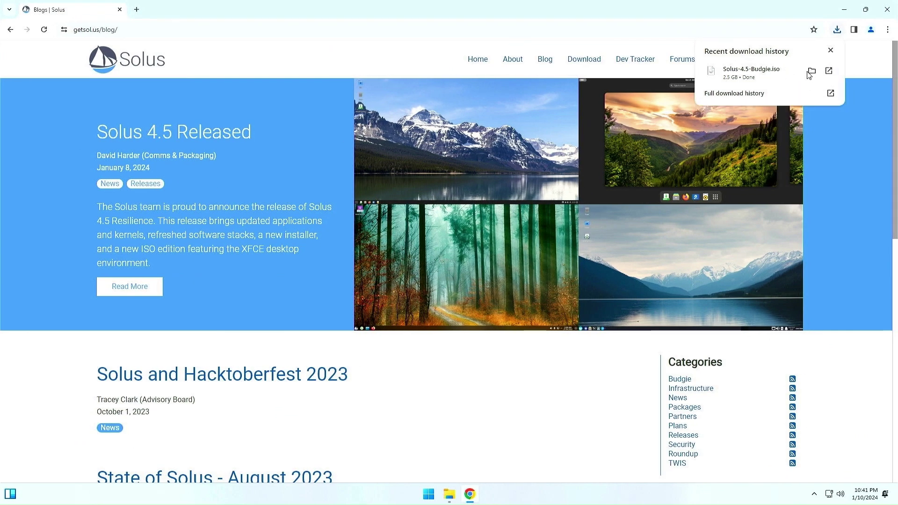
{"action": "left_click", "coordinate": [810, 72]}
Step: Close Chrome and copy Solus-4.5-Budgie.iso from the Downloads folder
{"action": "left_click", "coordinate": [887, 10]}
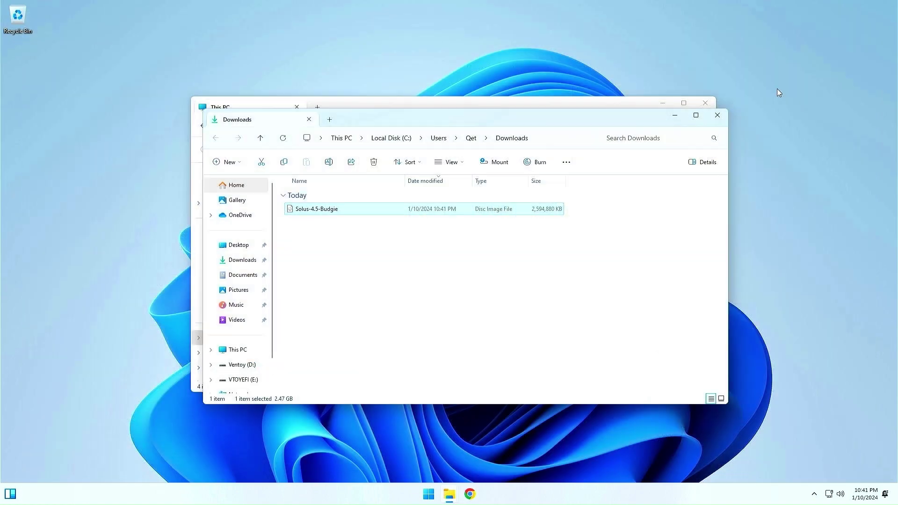
{"action": "left_click_drag", "start_coordinate": [488, 123], "coordinate": [632, 108]}
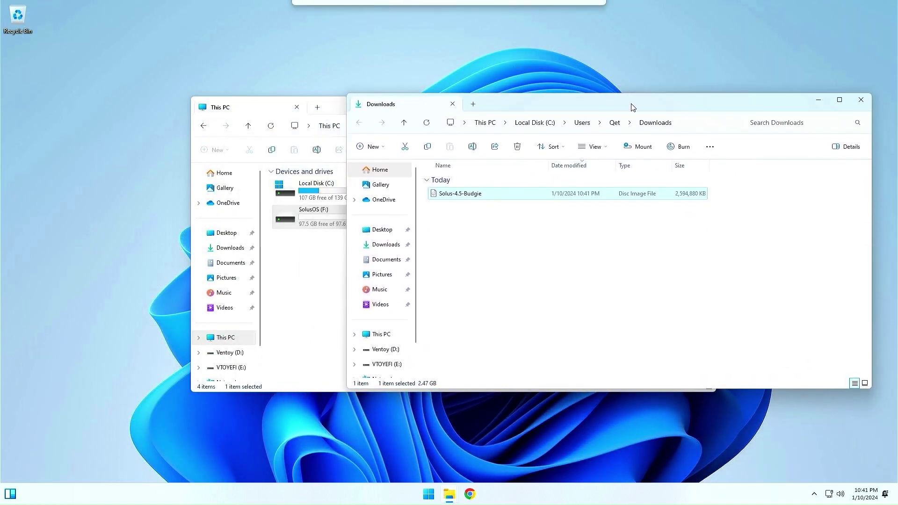
{"action": "right_click", "coordinate": [452, 195]}
{"action": "left_click", "coordinate": [481, 204]}
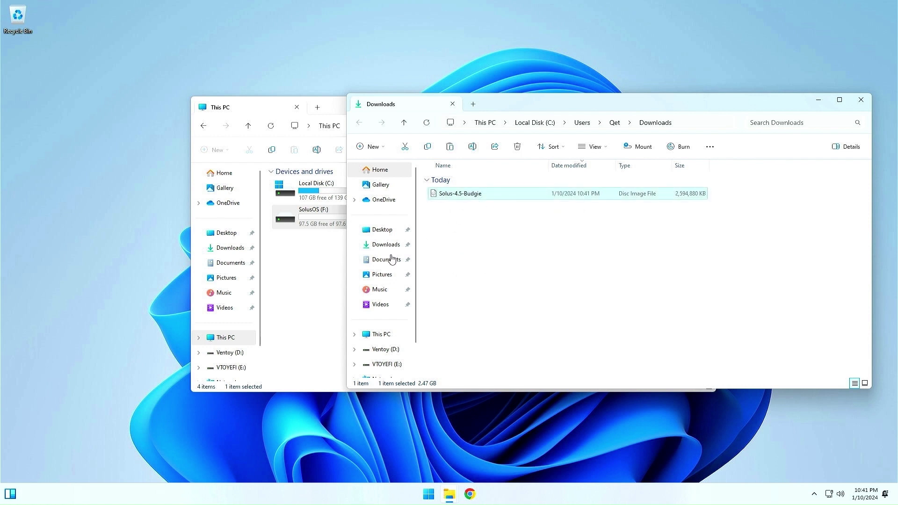
Step: Paste the Solus image onto the Ventoy (D:) drive and close the Explorer windows
{"action": "left_click", "coordinate": [329, 276]}
{"action": "left_click_drag", "start_coordinate": [515, 116], "coordinate": [434, 110]}
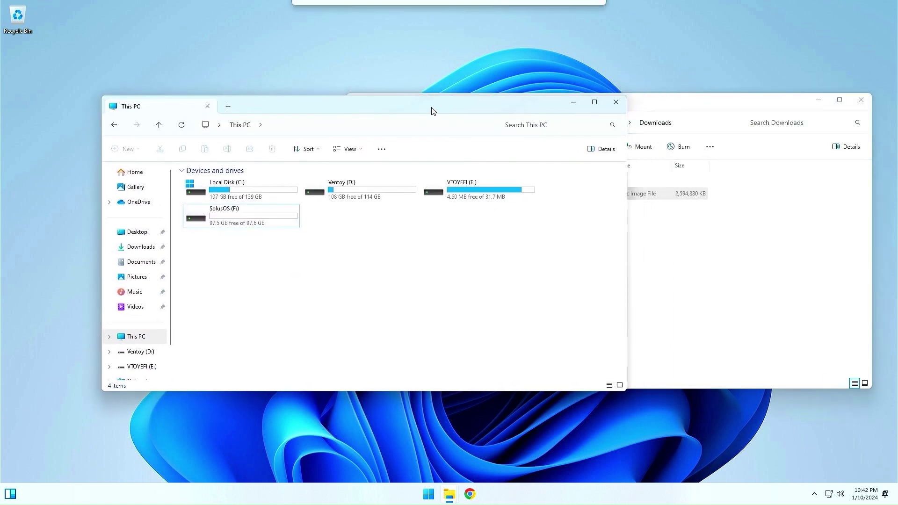
{"action": "double_click", "coordinate": [345, 185]}
{"action": "right_click", "coordinate": [227, 245]}
{"action": "left_click", "coordinate": [239, 254]}
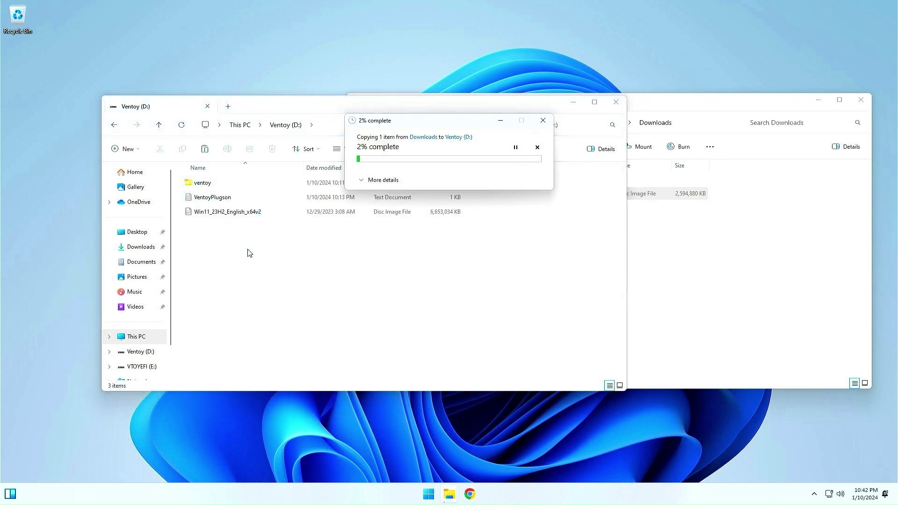
{"action": "left_click", "coordinate": [861, 99]}
{"action": "left_click_drag", "start_coordinate": [416, 105], "coordinate": [522, 103]}
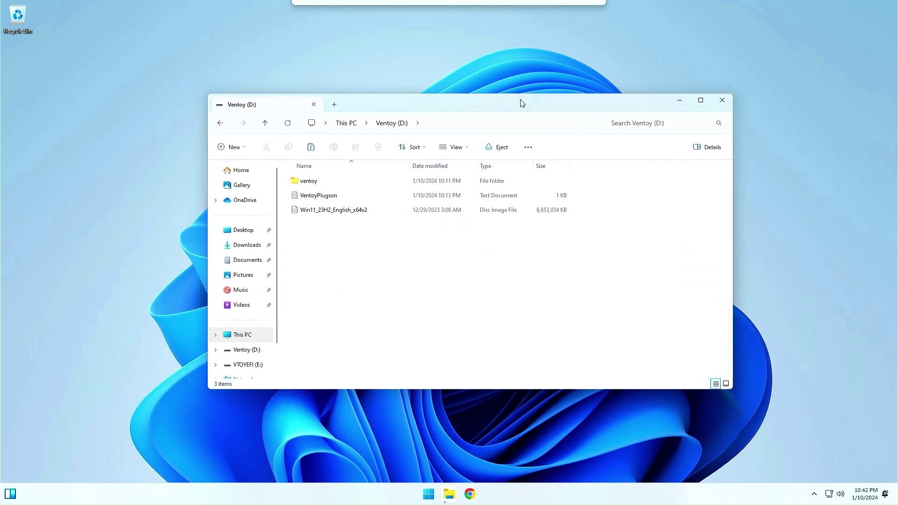
{"action": "left_click", "coordinate": [723, 100]}
Step: Once the ISO finishes copying to the USB drive, restart Windows from Start's Power menu
{"action": "left_click_drag", "start_coordinate": [460, 128], "coordinate": [450, 238]}
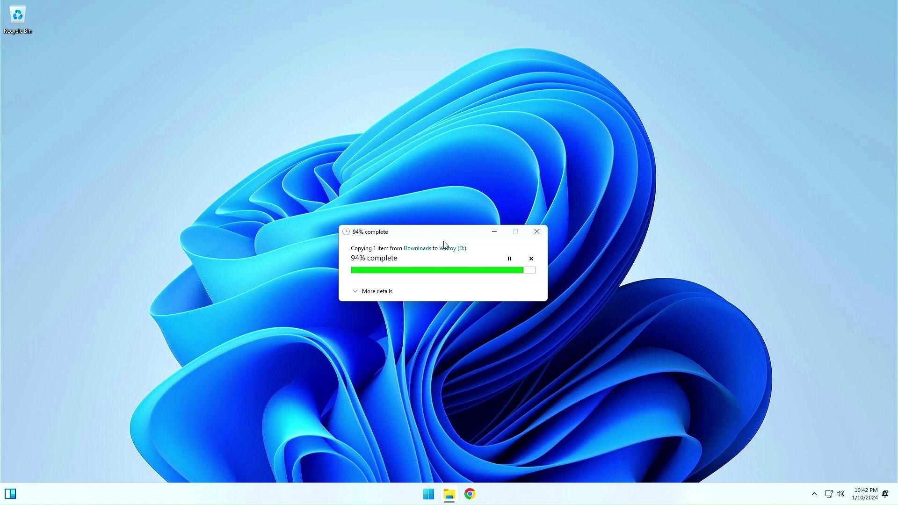
{"action": "left_click", "coordinate": [429, 494]}
{"action": "left_click", "coordinate": [566, 464]}
{"action": "left_click", "coordinate": [562, 444]}
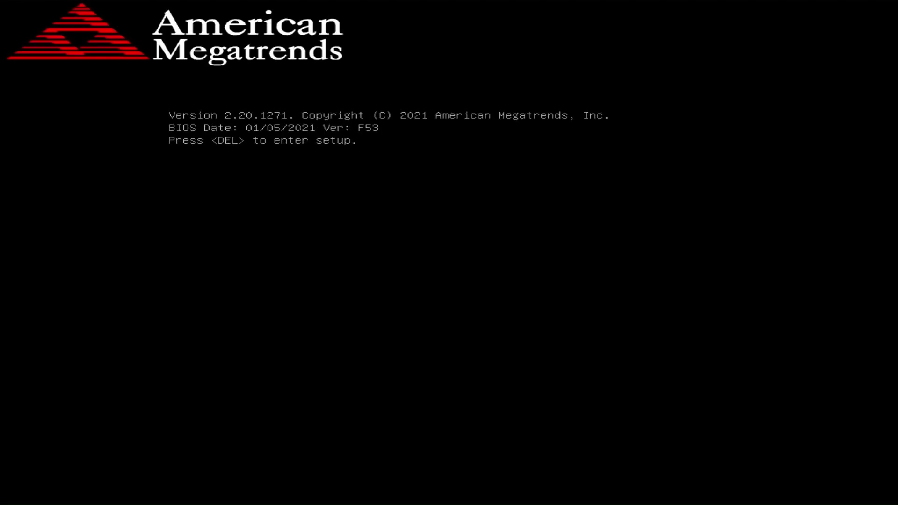
Step: Boot from the UEFI USB partition and launch Solus-4.5-Budgie.iso from Ventoy in normal mode
{"action": "key", "text": "Down"}
{"action": "key", "text": "Down"}
{"action": "key", "text": "Down"}
{"action": "key", "text": "Down"}
{"action": "key", "text": "Down"}
{"action": "key", "text": "Down"}
{"action": "key", "text": "Down"}
{"action": "key", "text": "Down"}
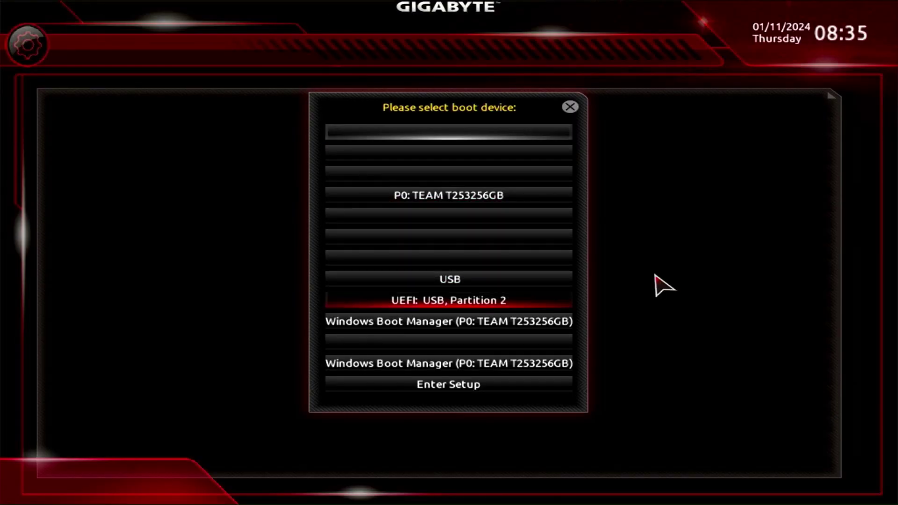
{"action": "key", "text": "Return"}
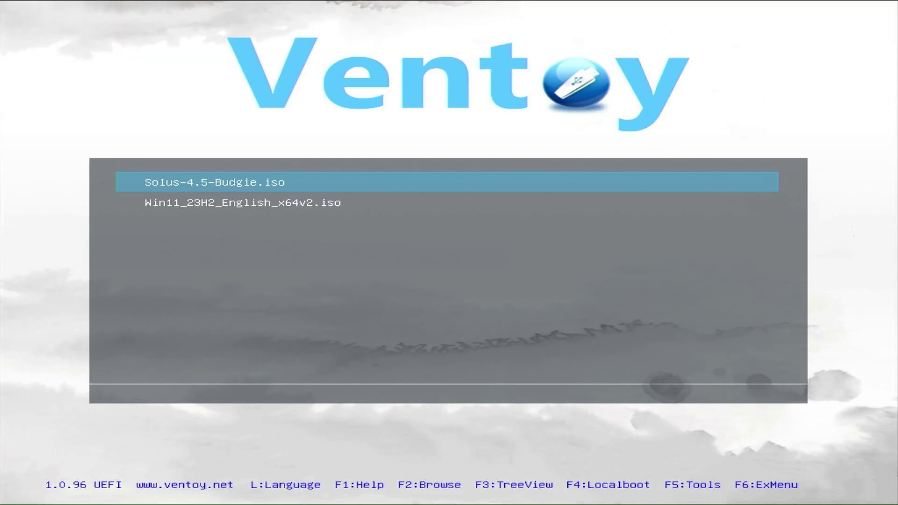
{"action": "key", "text": "Return"}
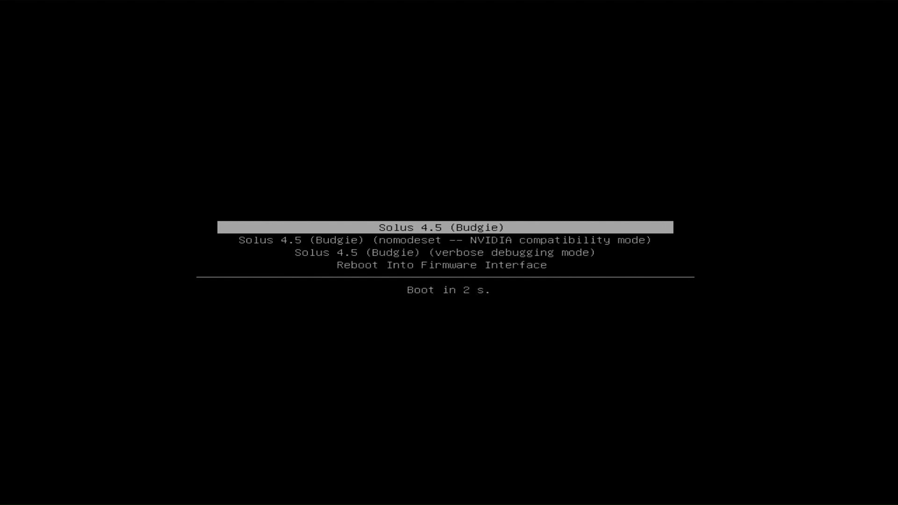
{"action": "key", "text": "Return"}
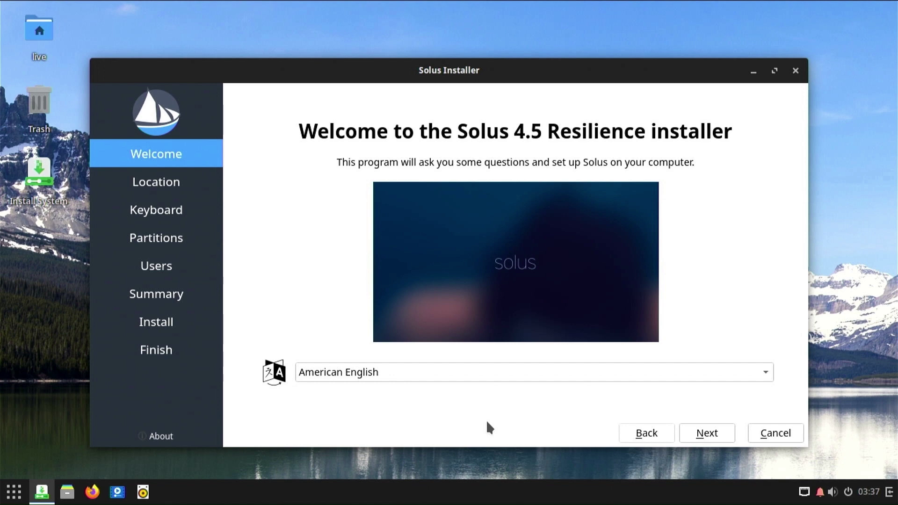
Step: Keep American English and accept the default New York location and keyboard layout
{"action": "left_click", "coordinate": [512, 372]}
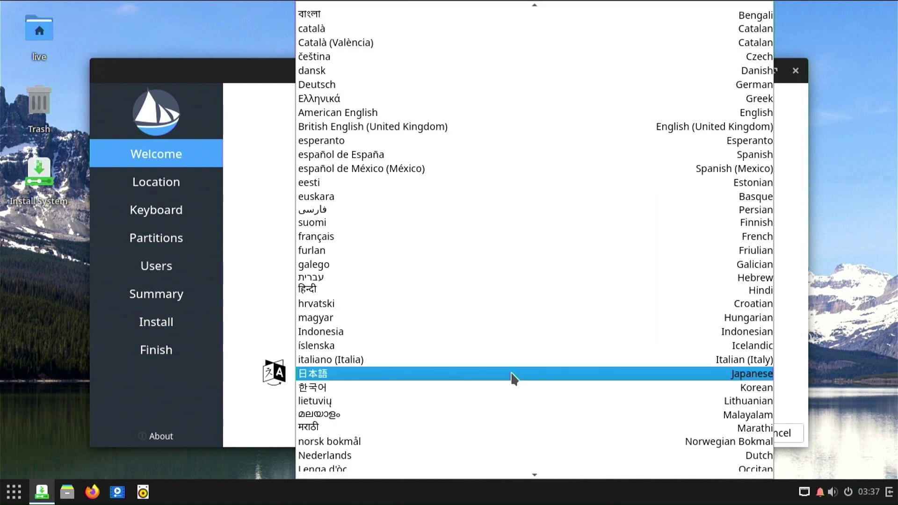
{"action": "left_click", "coordinate": [401, 113]}
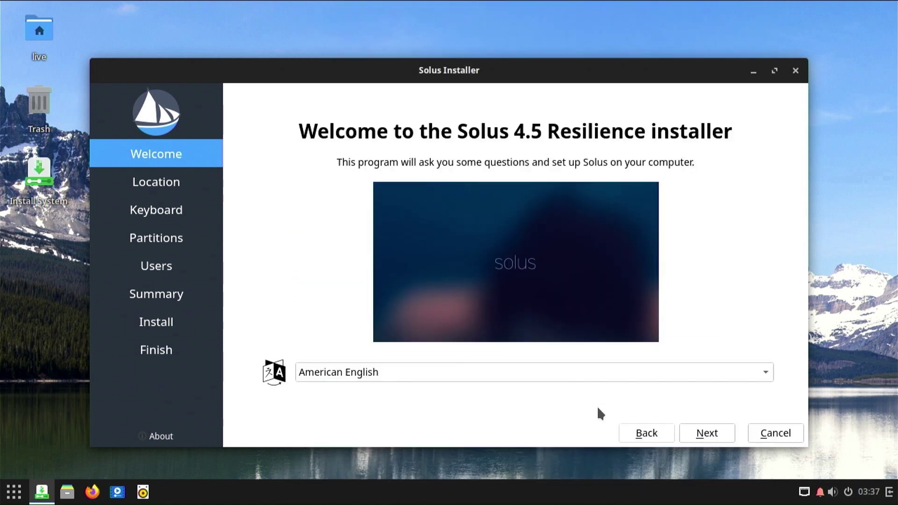
{"action": "left_click", "coordinate": [706, 434]}
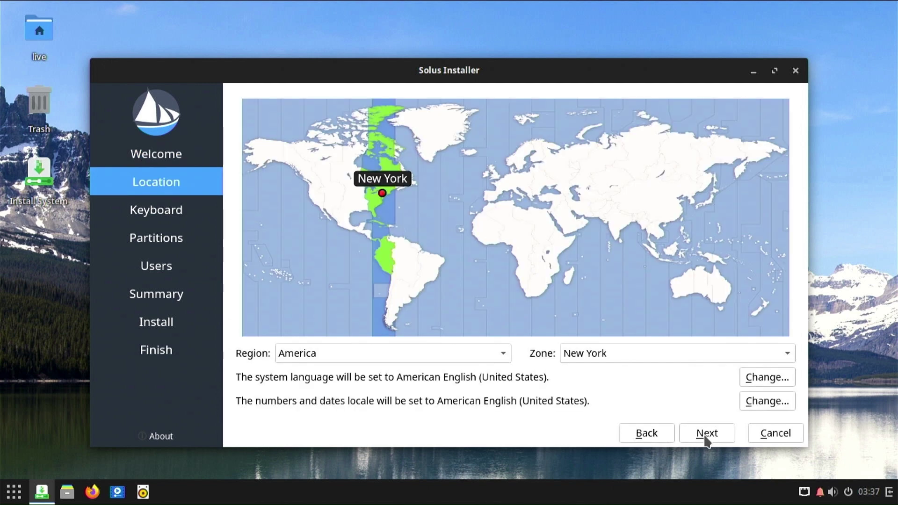
{"action": "left_click", "coordinate": [707, 439]}
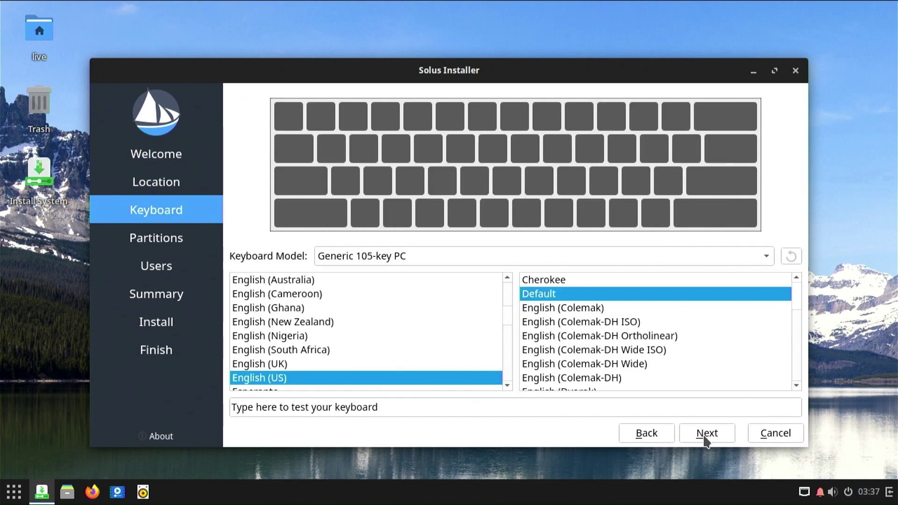
{"action": "left_click", "coordinate": [706, 438]}
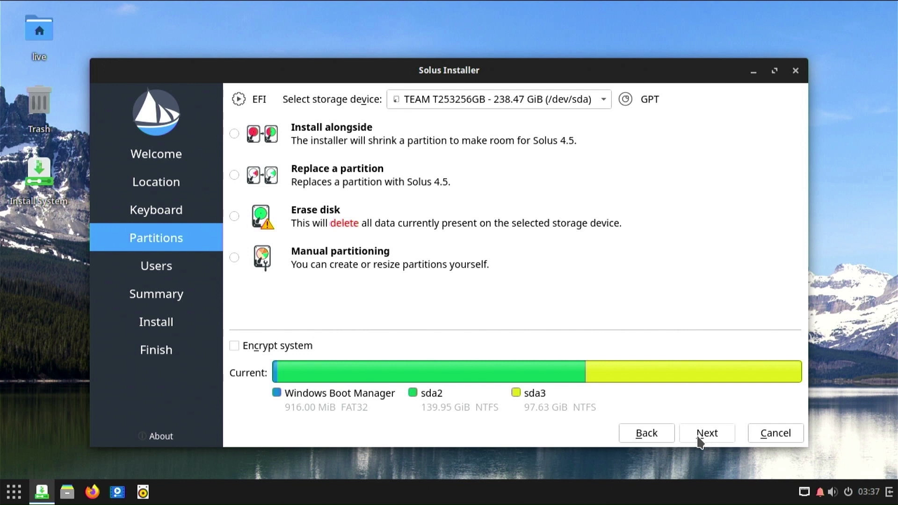
Step: Replace the 97.63 GiB sda3 partition with Solus, keeping /dev/sda1 as the EFI partition
{"action": "left_click", "coordinate": [234, 174]}
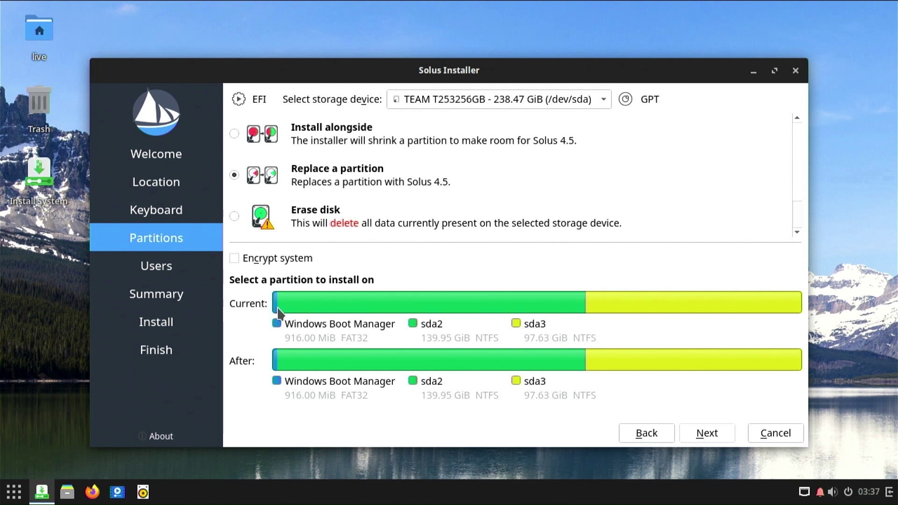
{"action": "left_click", "coordinate": [624, 302]}
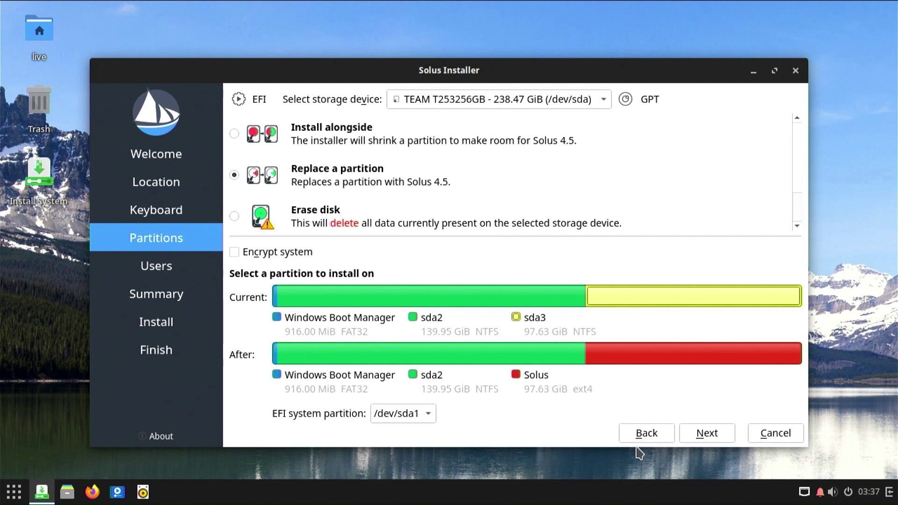
{"action": "left_click", "coordinate": [426, 414]}
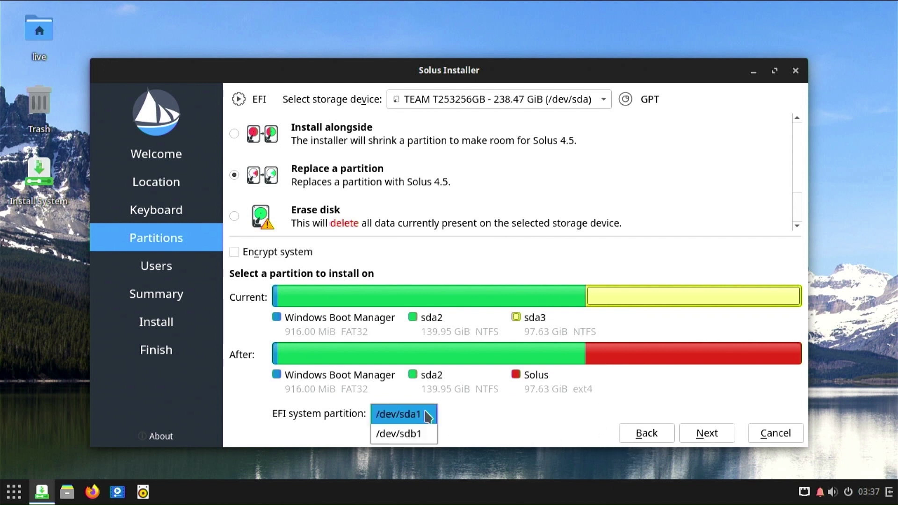
{"action": "left_click", "coordinate": [427, 414]}
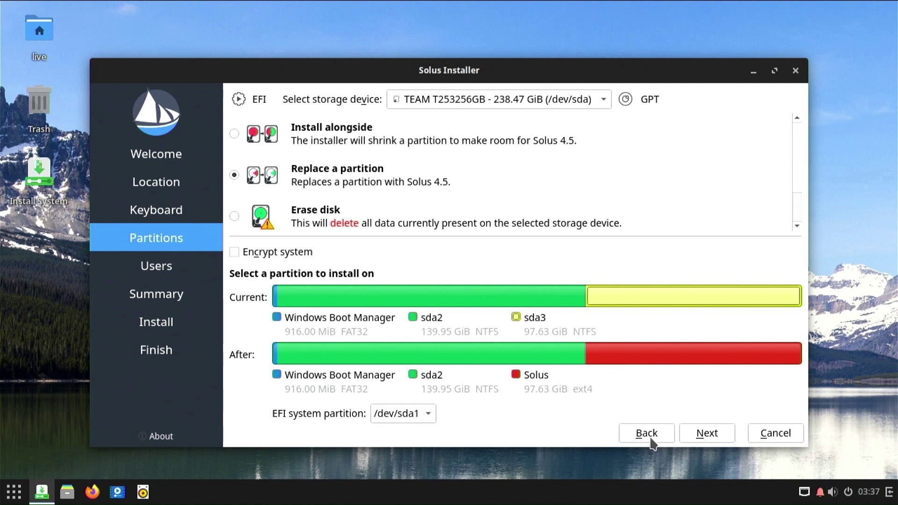
Step: Enter the user's full name, login name and computer name, then type the account password twice
{"action": "left_click", "coordinate": [715, 430]}
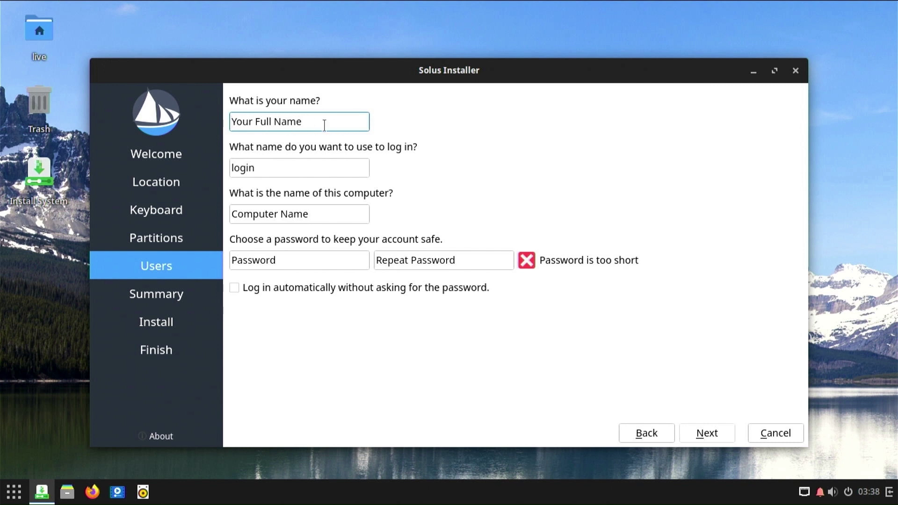
{"action": "type", "text": "qet"}
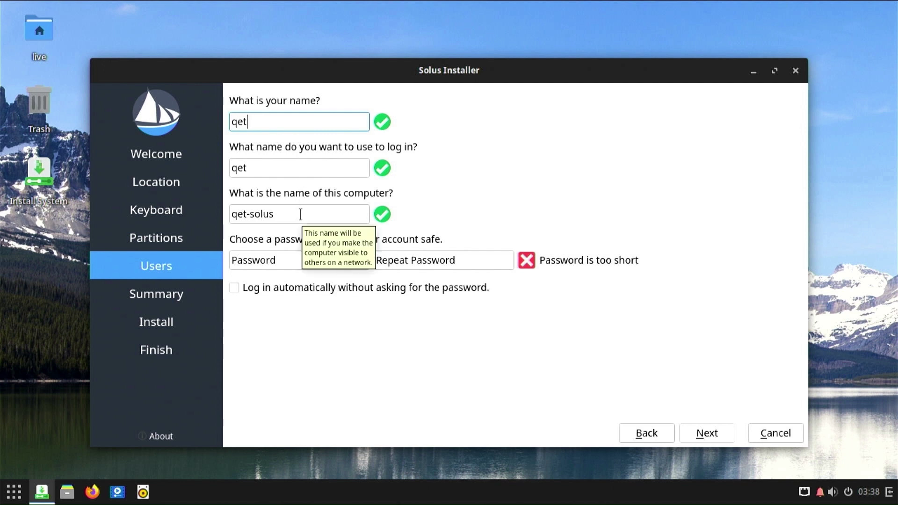
{"action": "left_click", "coordinate": [264, 167]}
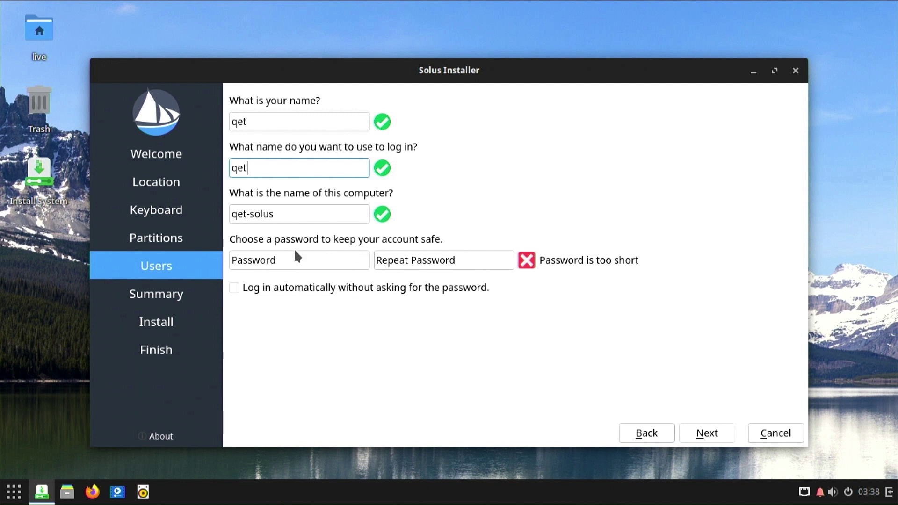
{"action": "left_click", "coordinate": [287, 261]}
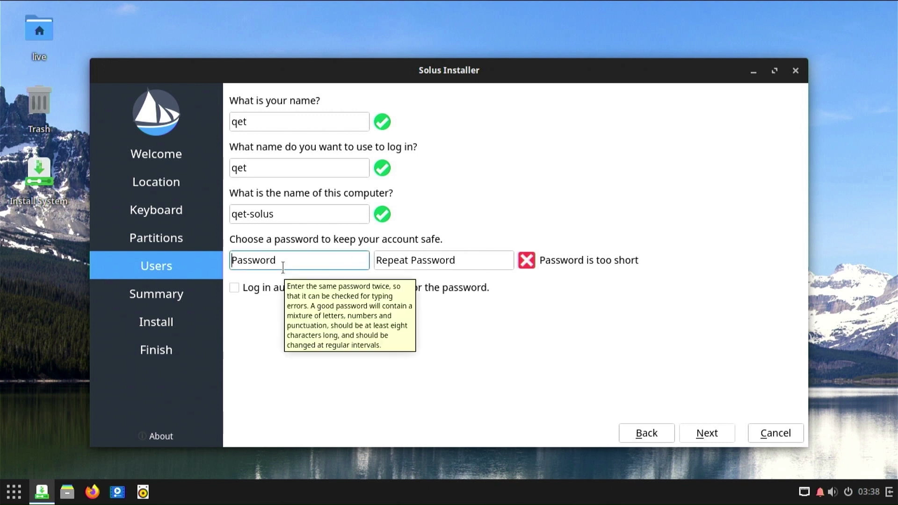
{"action": "type", "text": "******"}
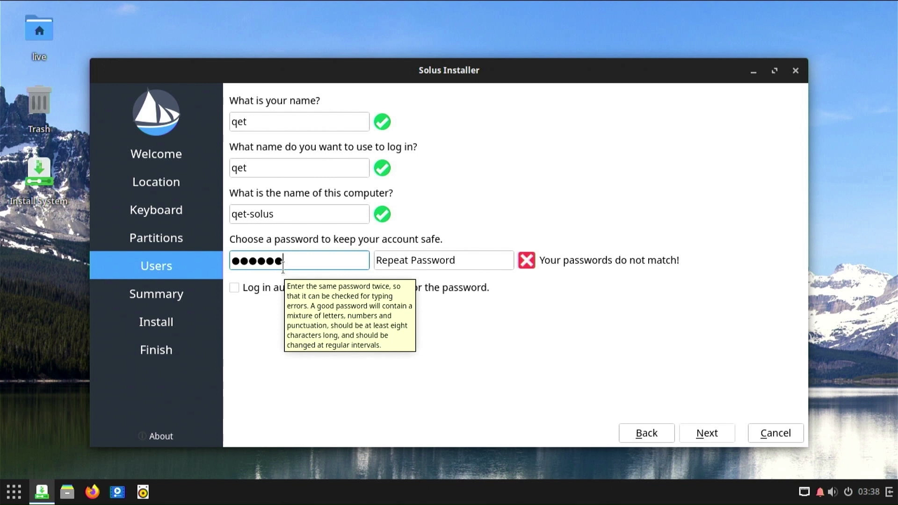
{"action": "key", "text": "Tab"}
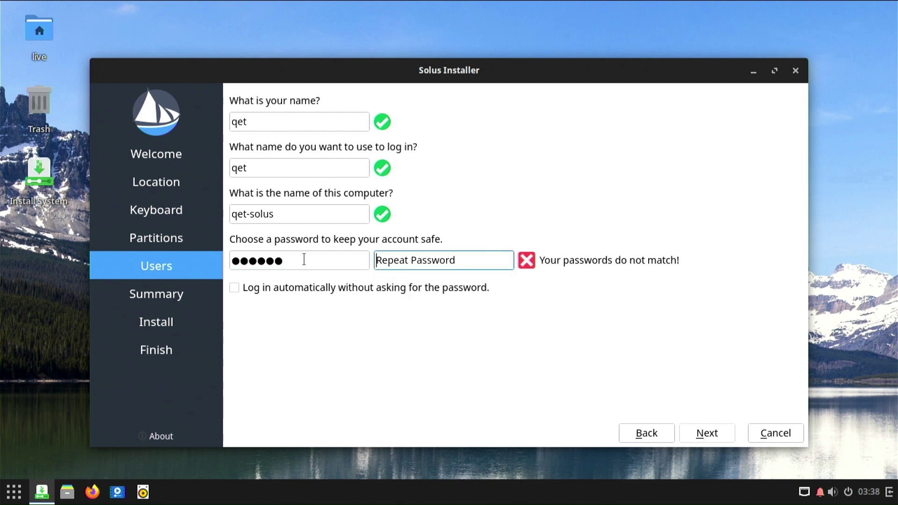
{"action": "type", "text": "******"}
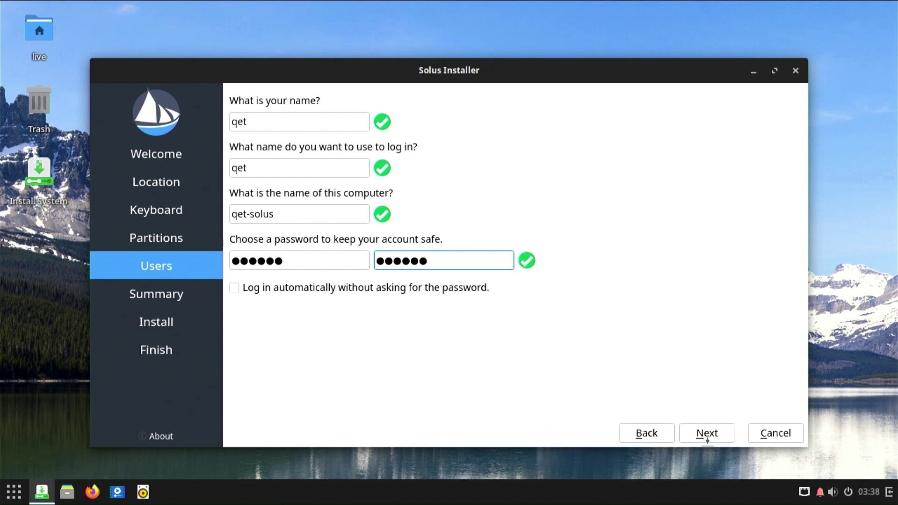
Step: Review the install summary: delete /dev/sda3, create a 99969MiB ext4 root, /dev/sda1 as /boot
{"action": "left_click", "coordinate": [724, 440]}
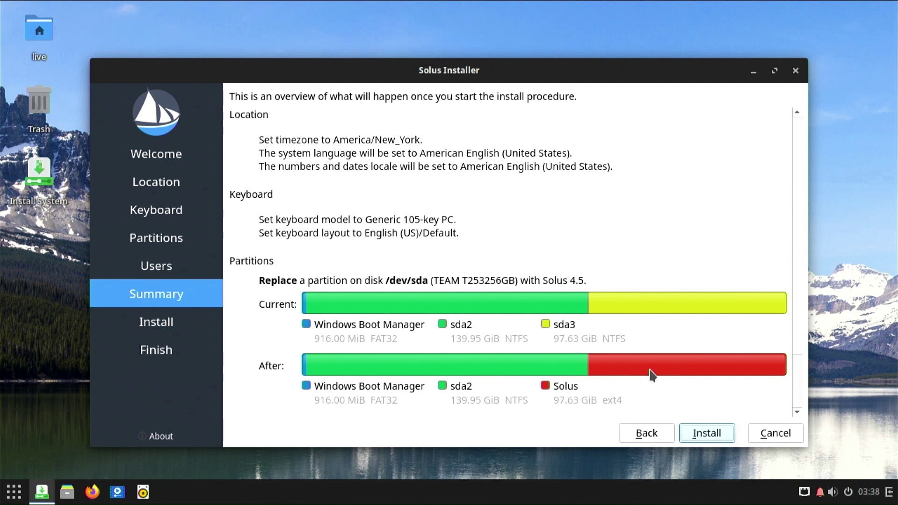
{"action": "scroll", "coordinate": [613, 360], "scroll_direction": "down", "scroll_amount": 2}
{"action": "scroll", "coordinate": [601, 356], "scroll_direction": "down", "scroll_amount": 1}
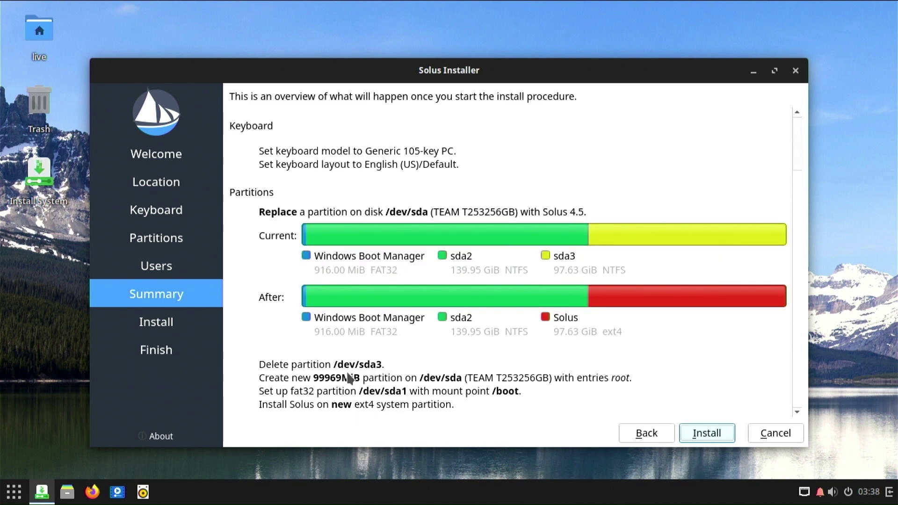
Step: Install Solus 4.5 Resilience with these settings and wait for the 'All done.' Finish page
{"action": "left_click", "coordinate": [706, 433]}
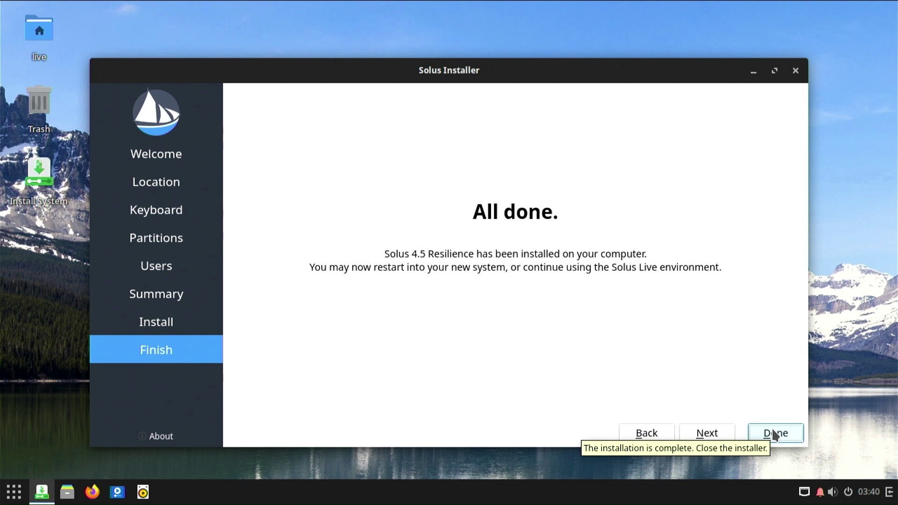
Step: Close the finished installer and reboot from the app menu's power options, confirming Restart
{"action": "left_click", "coordinate": [772, 430]}
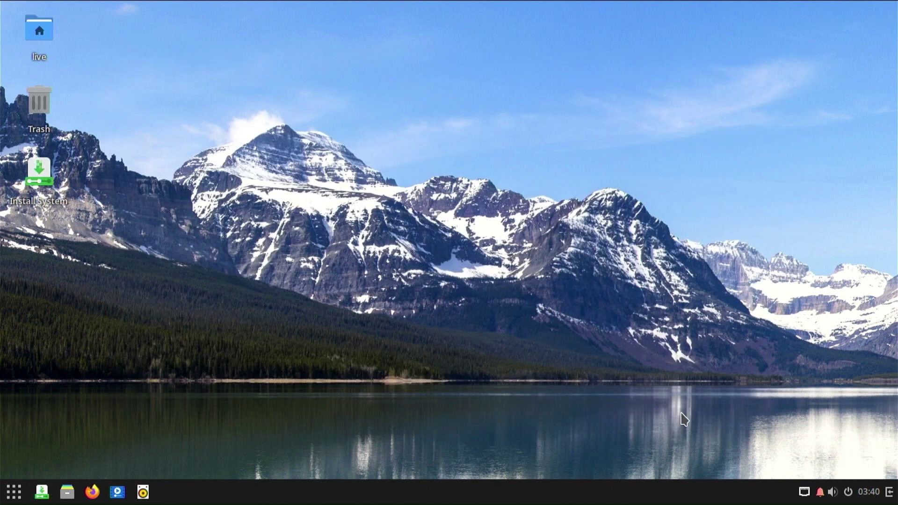
{"action": "left_click", "coordinate": [12, 493]}
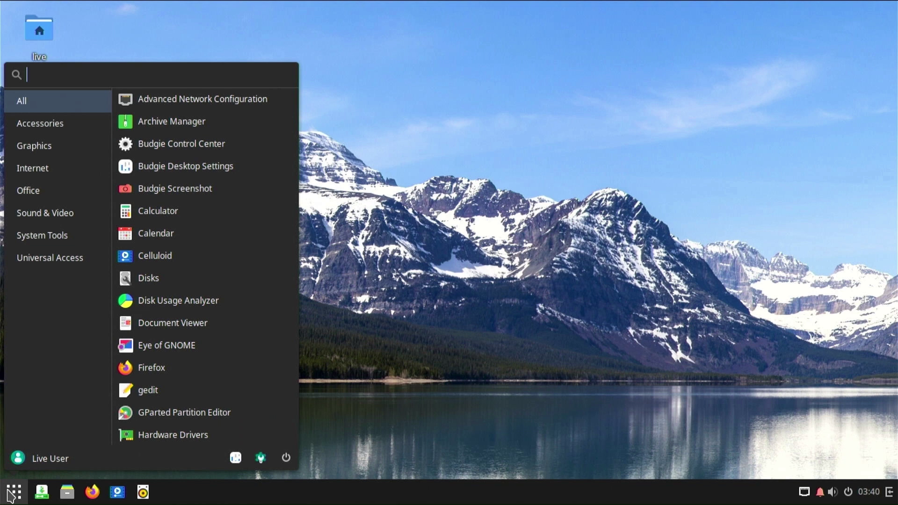
{"action": "left_click", "coordinate": [286, 458]}
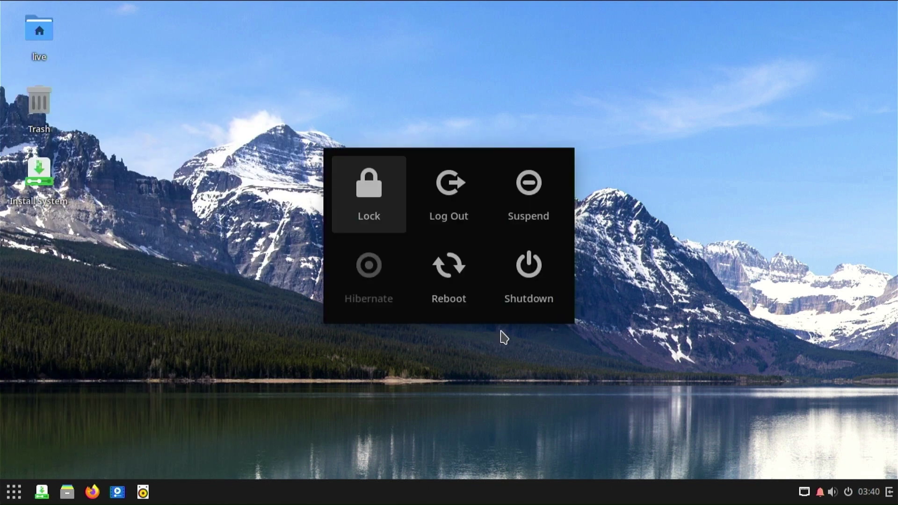
{"action": "left_click", "coordinate": [444, 270]}
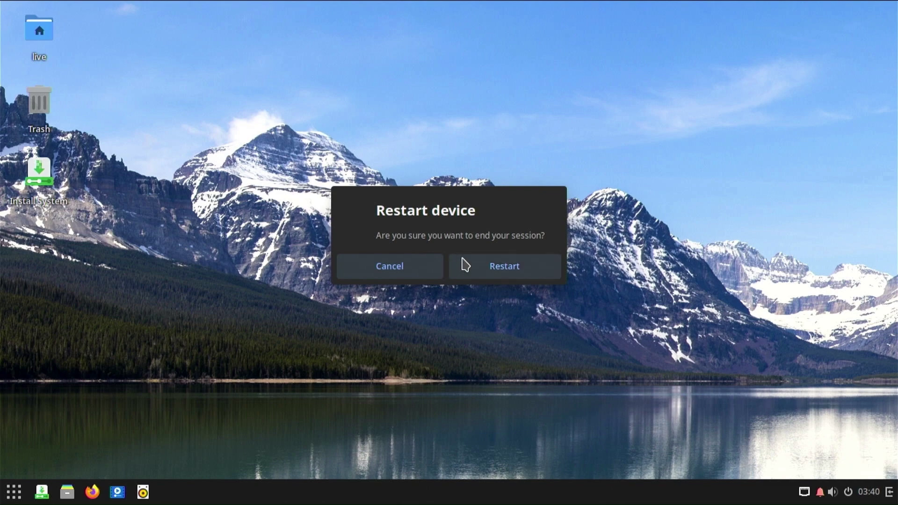
{"action": "left_click", "coordinate": [504, 268]}
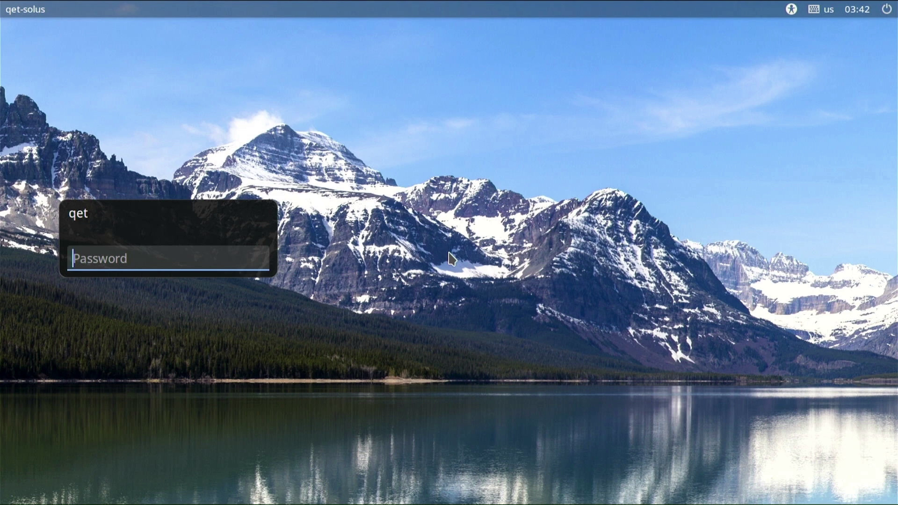
Step: Enter the account password at the login screen to reach the new Solus desktop
{"action": "type", "text": "******"}
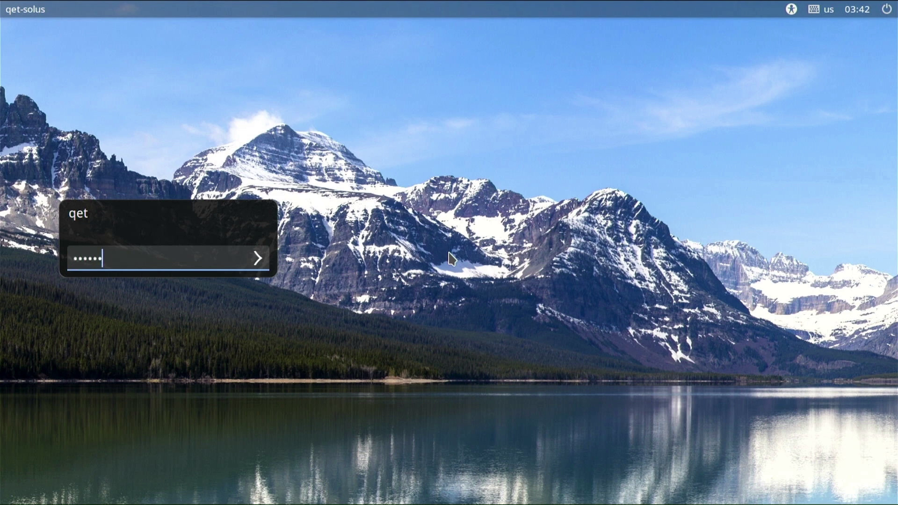
{"action": "key", "text": "Return"}
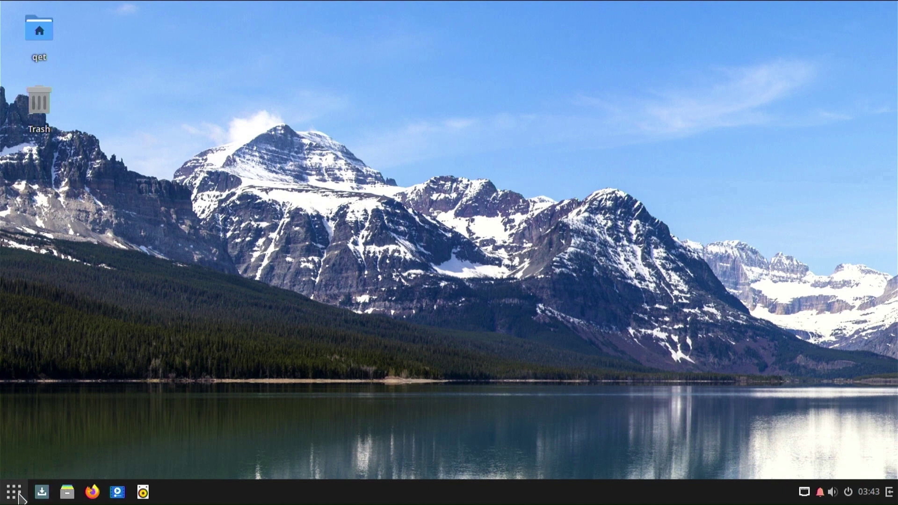
Step: In Software Center, apply the Available Updates entry from the Updates page, authenticating with the password
{"action": "left_click", "coordinate": [43, 492]}
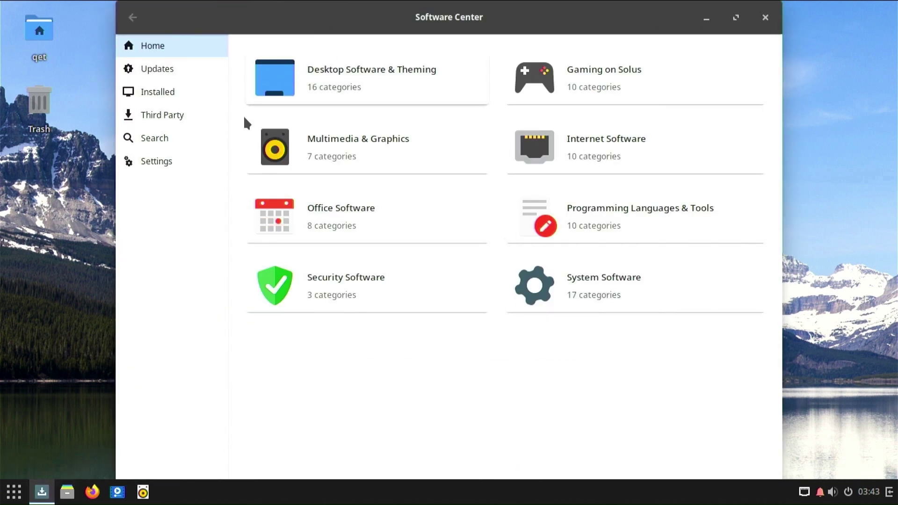
{"action": "left_click", "coordinate": [595, 298]}
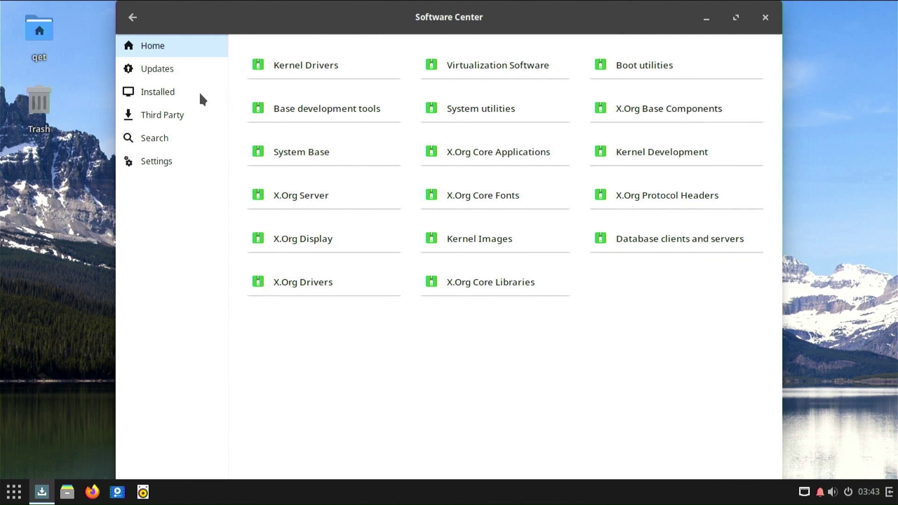
{"action": "left_click", "coordinate": [170, 68]}
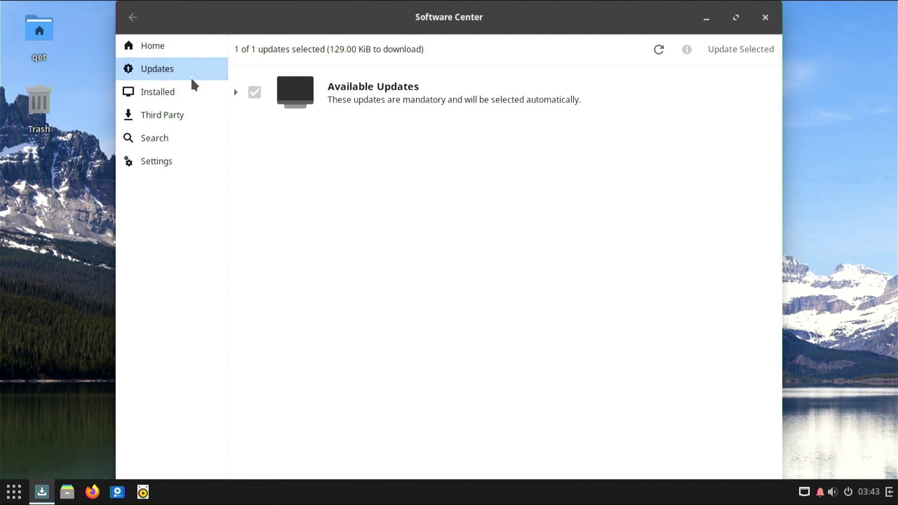
{"action": "left_click", "coordinate": [531, 99]}
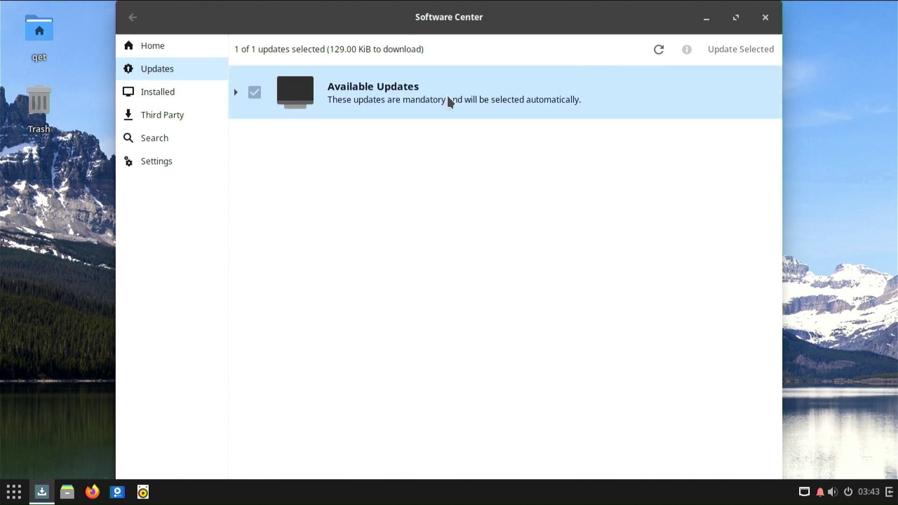
{"action": "left_click", "coordinate": [728, 52]}
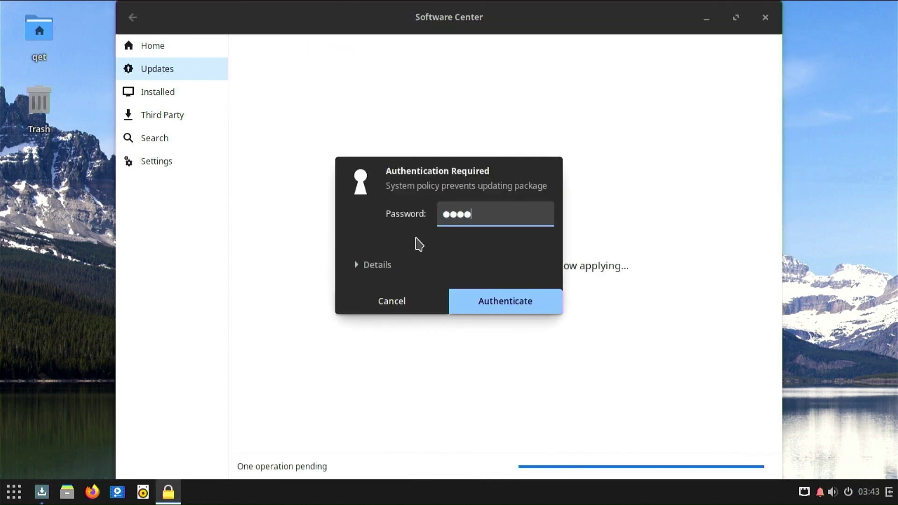
{"action": "left_click", "coordinate": [513, 298]}
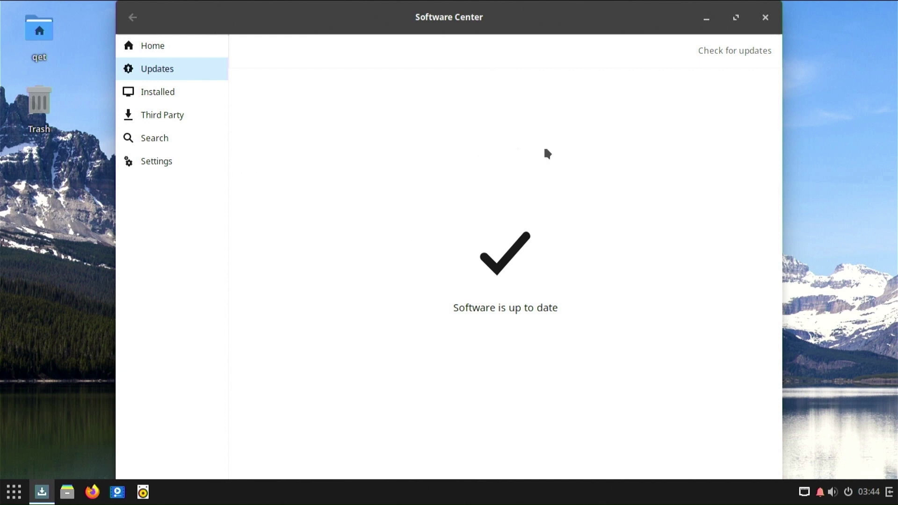
Step: Scroll through the Installed packages list, then show the Third Party catalogue with Chrome, Android Studio and Google Earth
{"action": "left_click", "coordinate": [153, 94]}
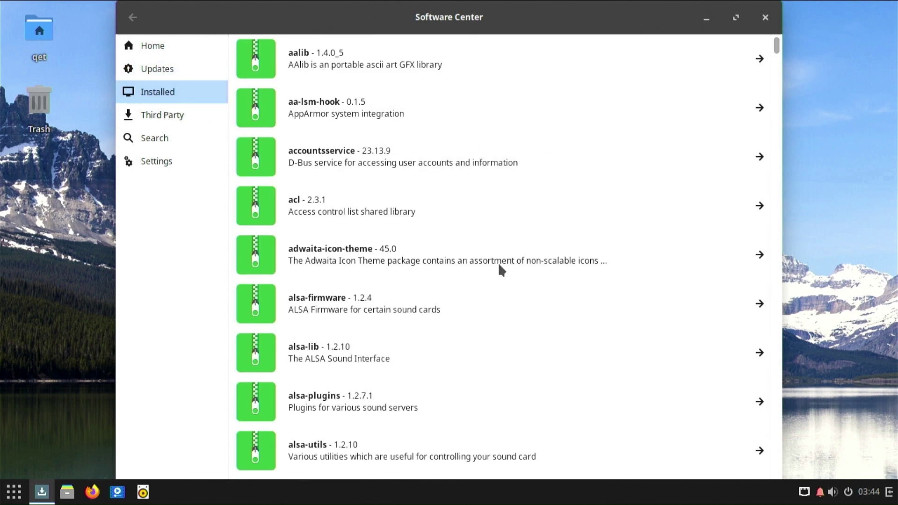
{"action": "scroll", "coordinate": [527, 294], "scroll_direction": "down", "scroll_amount": 5}
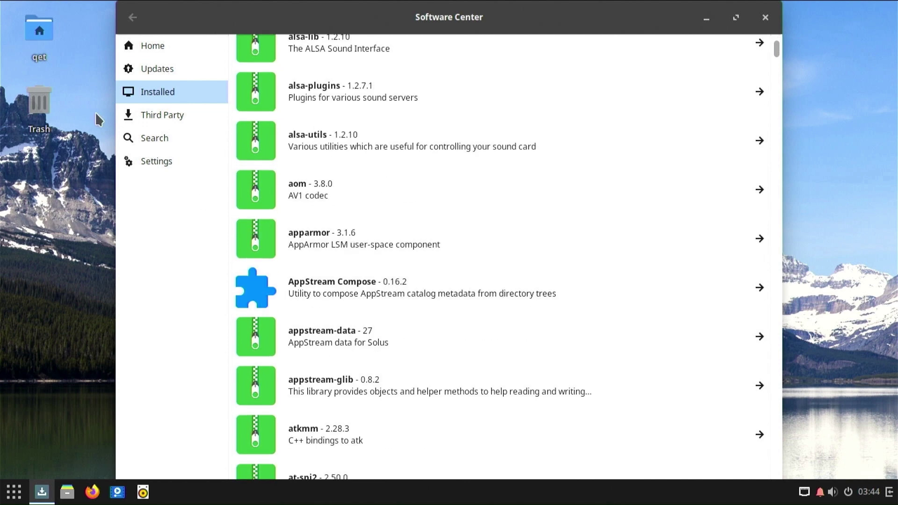
{"action": "left_click", "coordinate": [146, 118]}
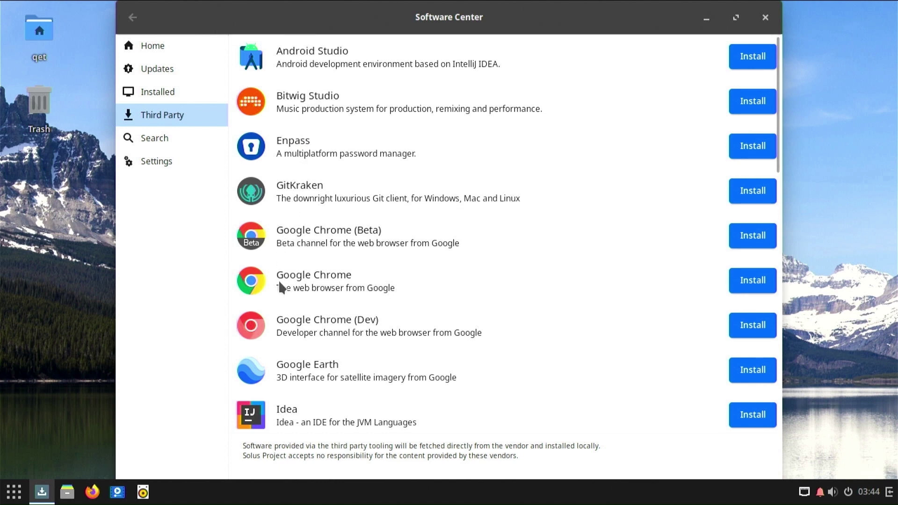
Step: Install Google Chrome (google-chrome-stable) from the Third Party list, authorizing with the account password
{"action": "left_click", "coordinate": [757, 280]}
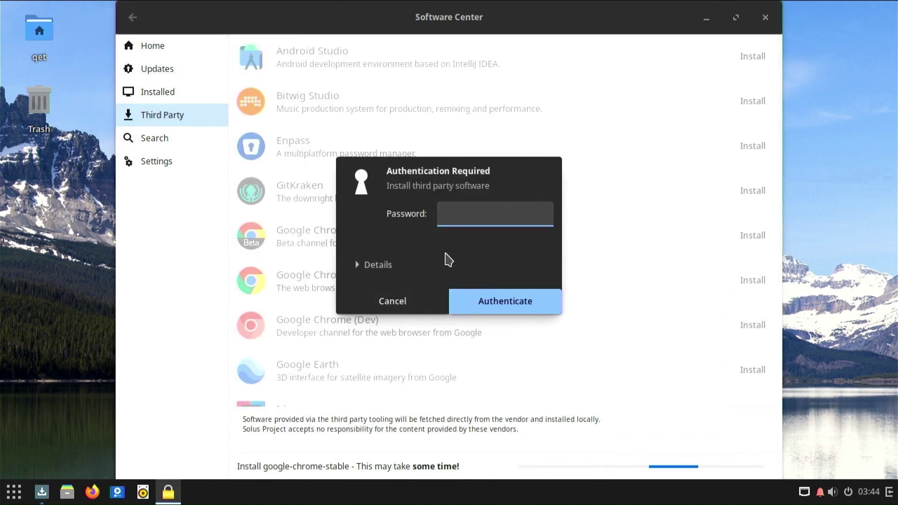
{"action": "type", "text": "••••••"}
{"action": "key", "text": "Return"}
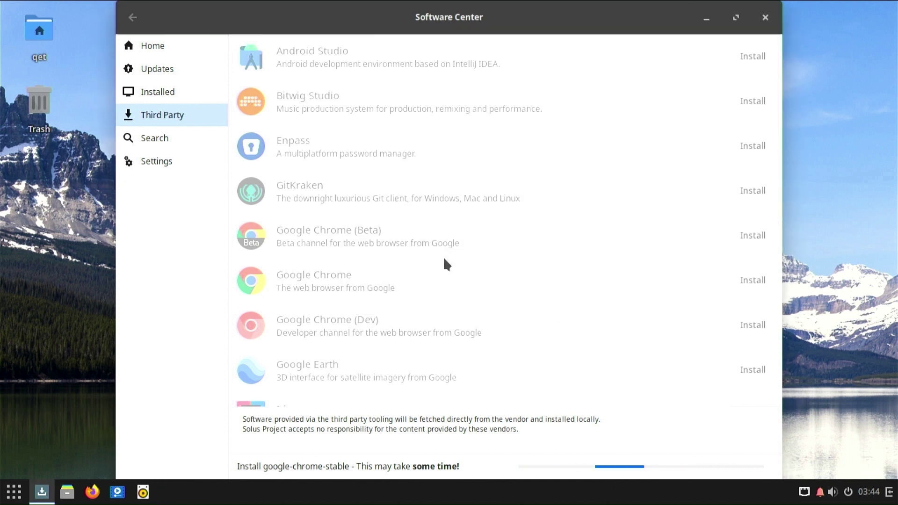
{"action": "scroll", "coordinate": [443, 261], "scroll_direction": "down", "scroll_amount": 1}
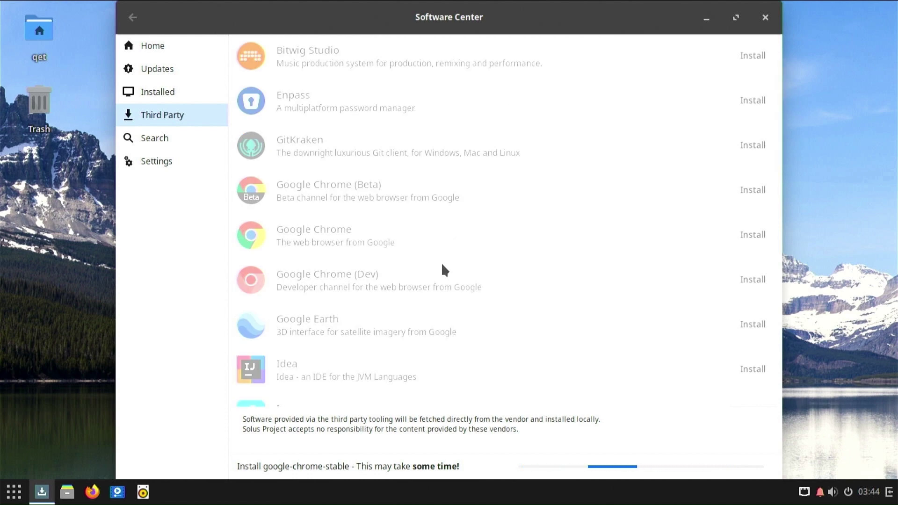
{"action": "scroll", "coordinate": [442, 265], "scroll_direction": "down", "scroll_amount": 1}
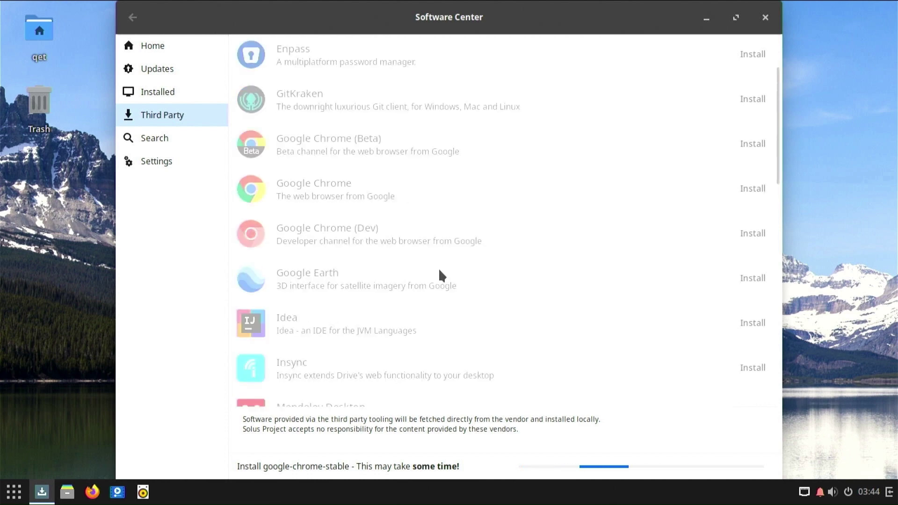
{"action": "scroll", "coordinate": [442, 274], "scroll_direction": "down", "scroll_amount": 6}
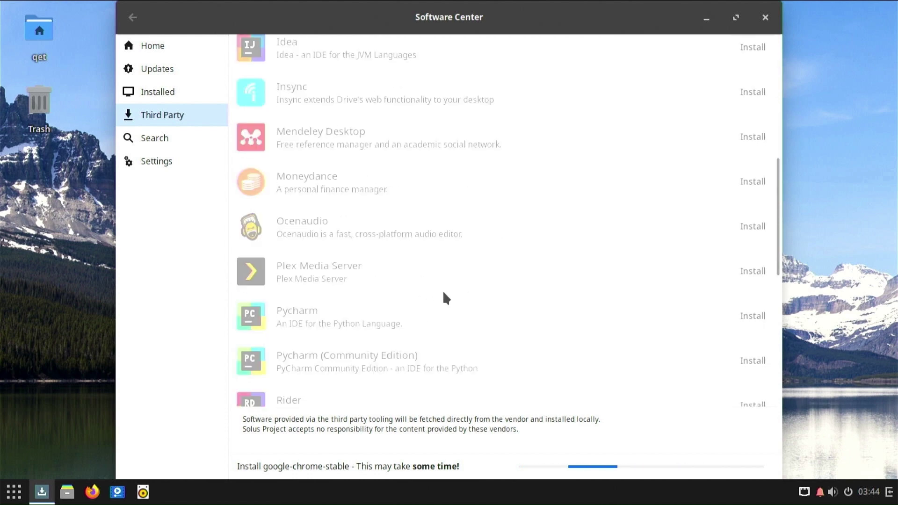
{"action": "scroll", "coordinate": [352, 333], "scroll_direction": "down", "scroll_amount": 10}
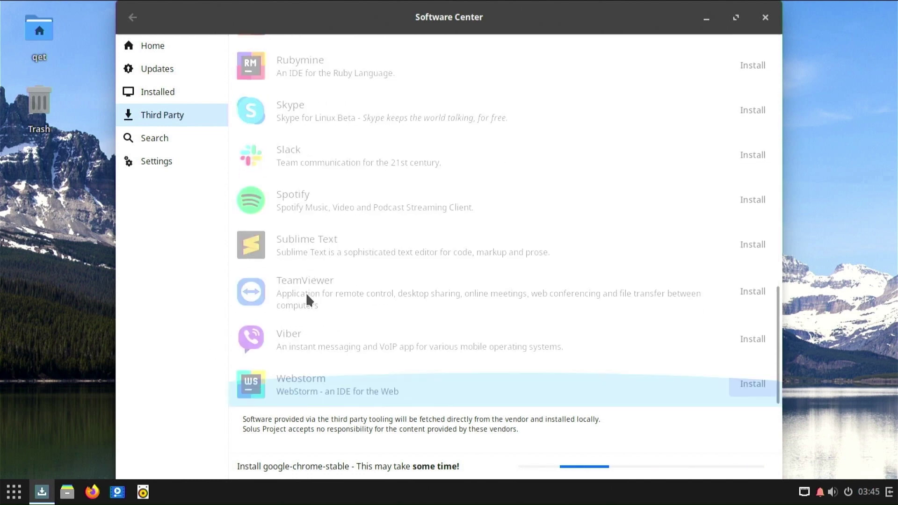
{"action": "scroll", "coordinate": [367, 282], "scroll_direction": "up", "scroll_amount": 7}
{"action": "scroll", "coordinate": [360, 288], "scroll_direction": "up", "scroll_amount": 11}
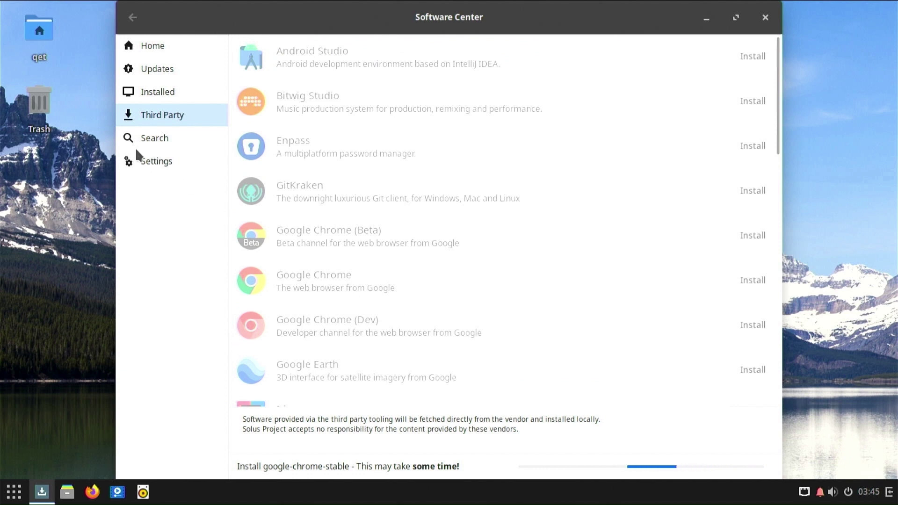
Step: Search the Software Center for 'vlc'
{"action": "left_click", "coordinate": [171, 145]}
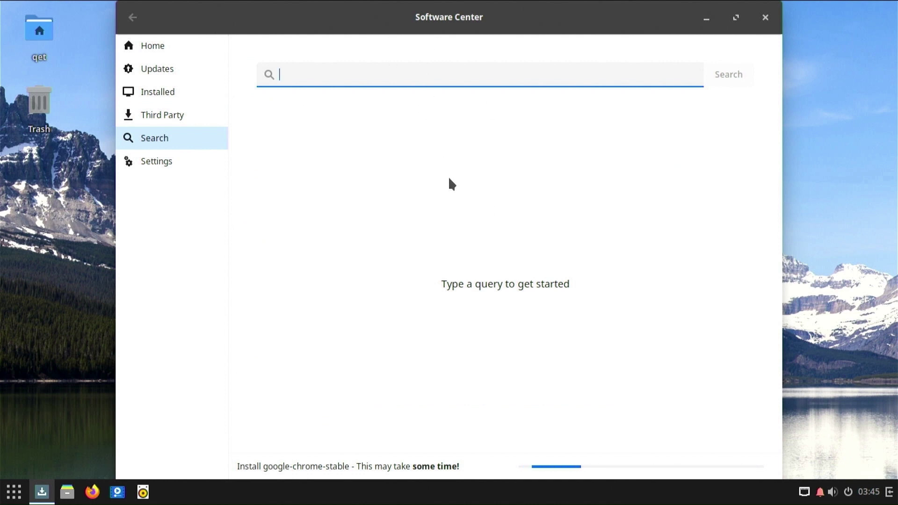
{"action": "type", "text": "vlc"}
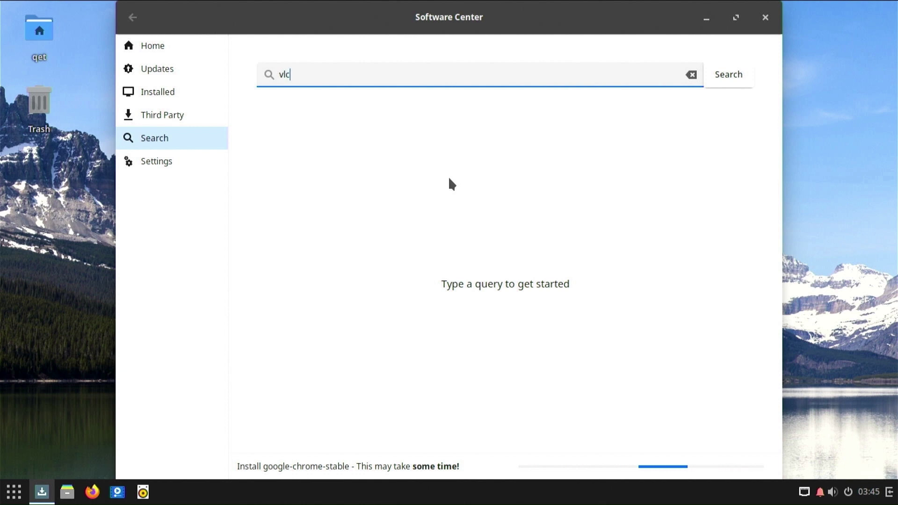
{"action": "key", "text": "Return"}
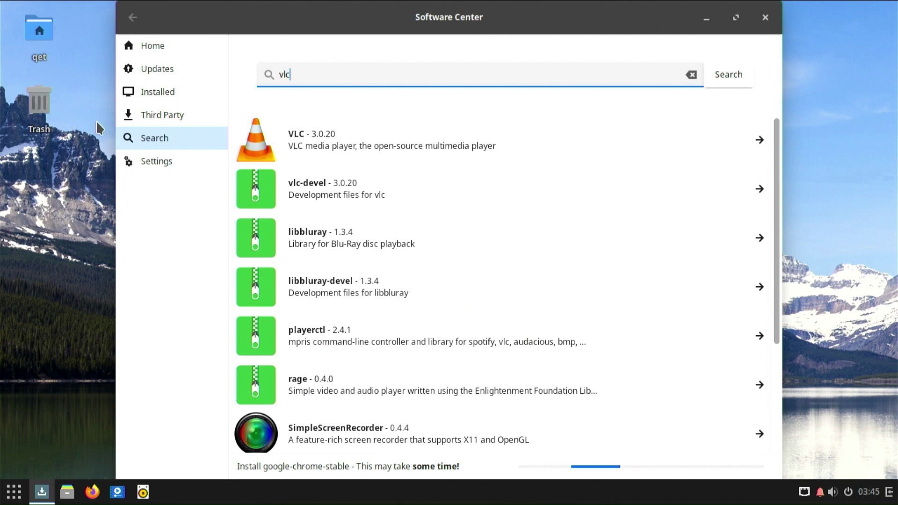
Step: Replace the query with 'obs studio' to list OBS Studio 29.1.2 and obs-studio-devel
{"action": "left_click_drag", "start_coordinate": [305, 77], "coordinate": [248, 74]}
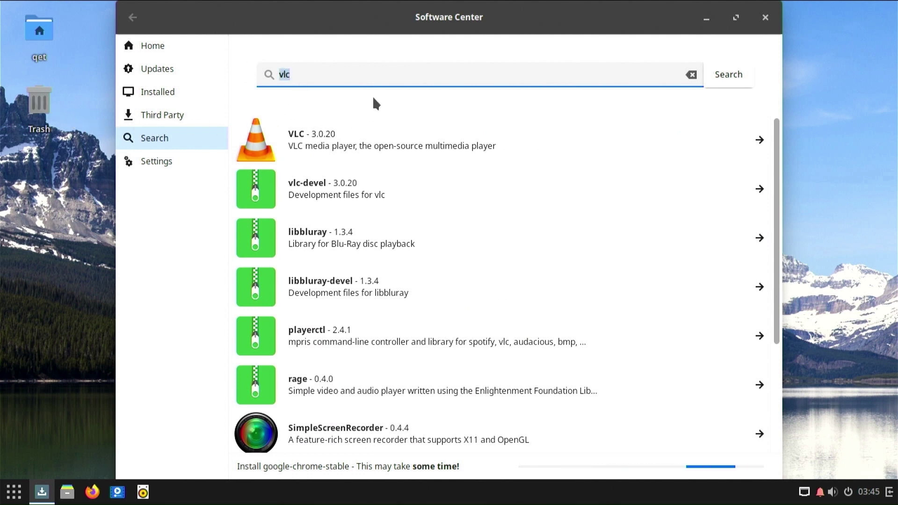
{"action": "type", "text": "obs st"}
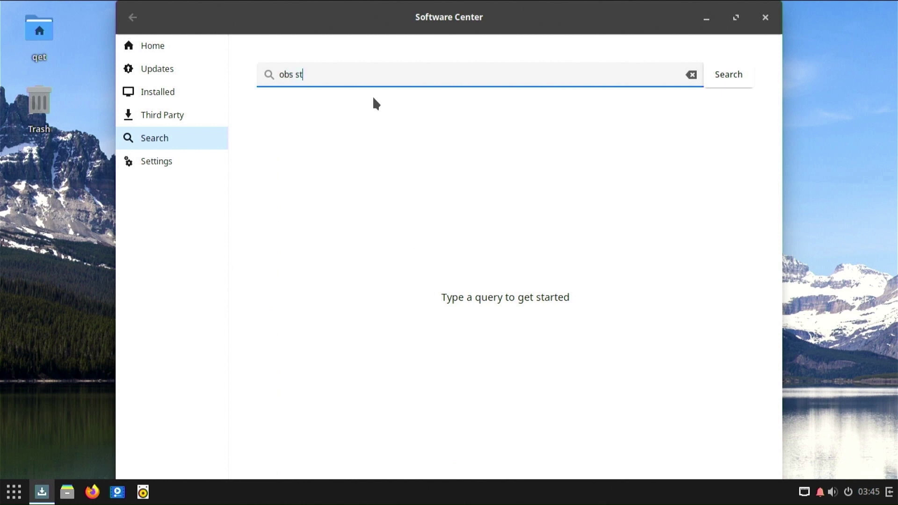
{"action": "type", "text": "udio"}
{"action": "key", "text": "Return"}
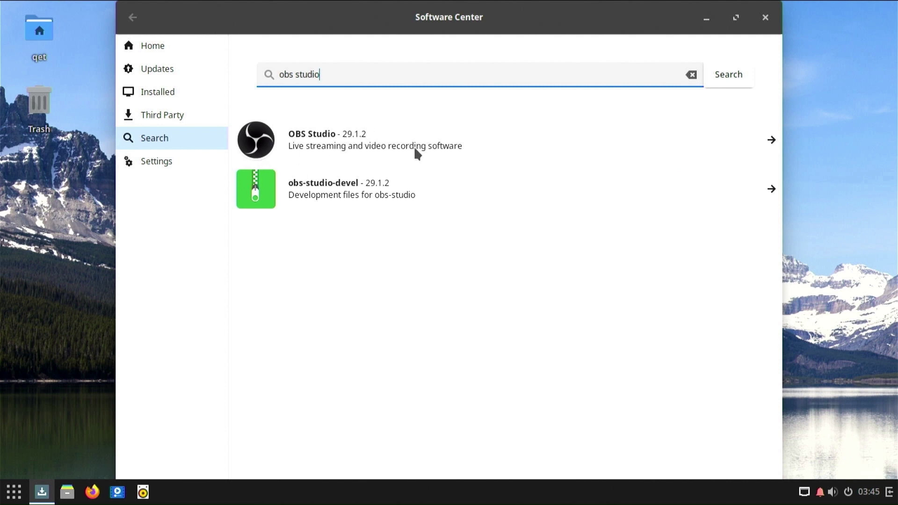
Step: Check the Settings page: update frequency Every hour, notifications All updates, both left unchanged
{"action": "left_click", "coordinate": [169, 160]}
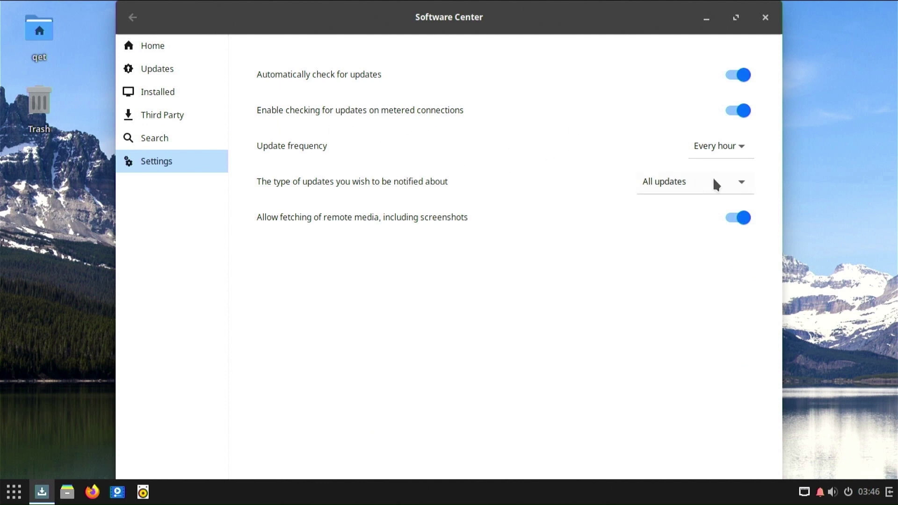
{"action": "left_click", "coordinate": [742, 150]}
{"action": "left_click", "coordinate": [742, 149]}
{"action": "left_click", "coordinate": [742, 178]}
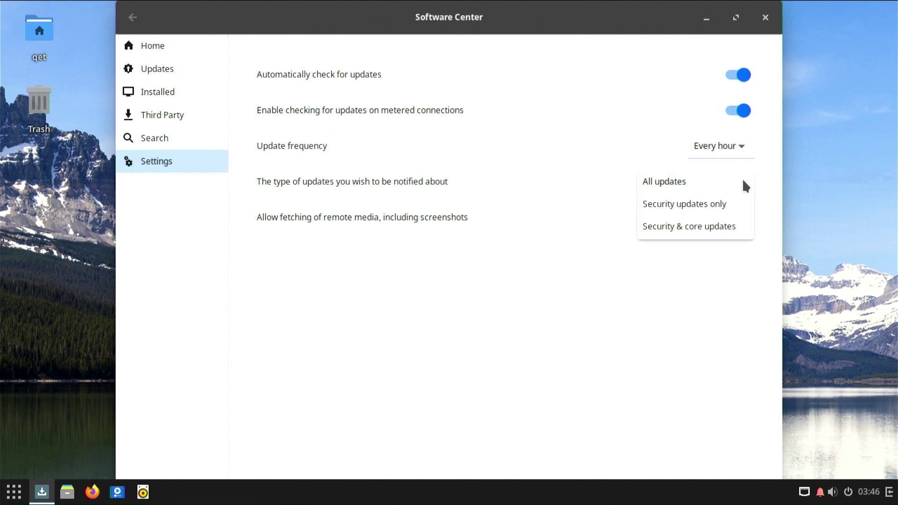
{"action": "left_click", "coordinate": [695, 295]}
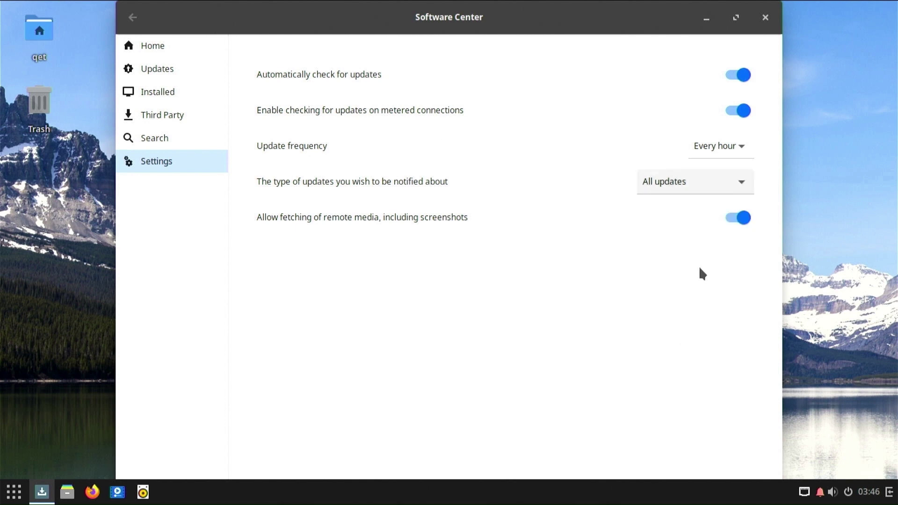
Step: Show the Third Party list, browse the applications menu, then close the Software Center
{"action": "left_click", "coordinate": [179, 116]}
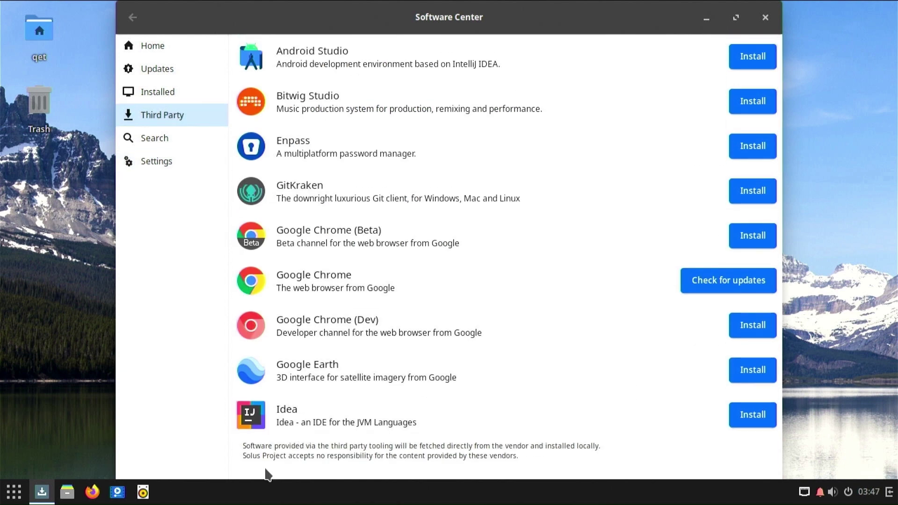
{"action": "left_click", "coordinate": [19, 493]}
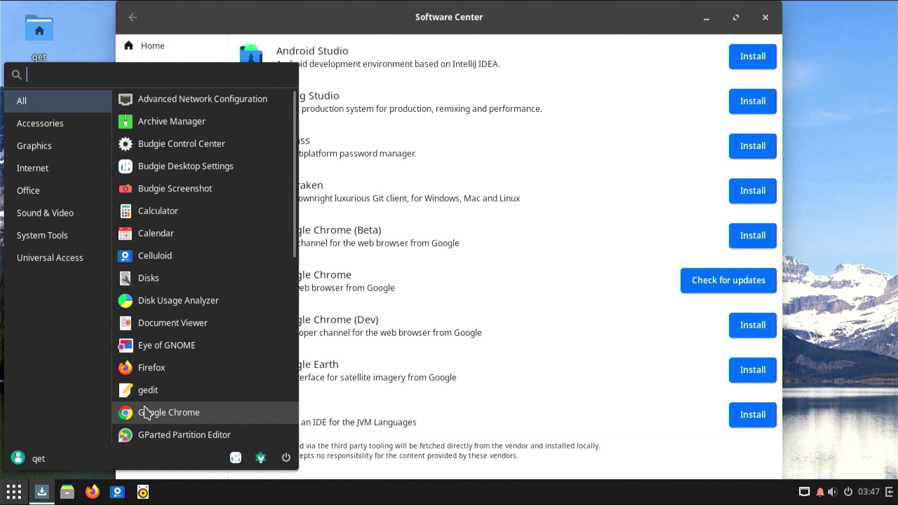
{"action": "mouse_move", "coordinate": [22, 150]}
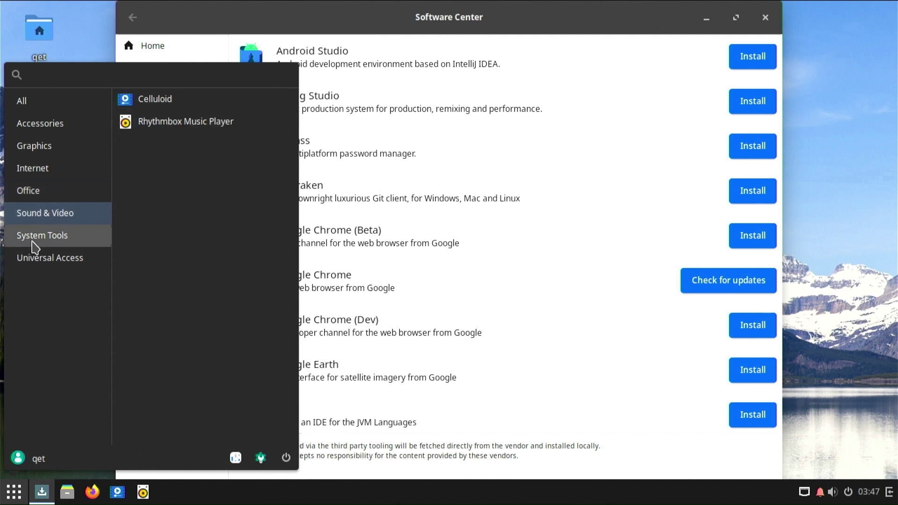
{"action": "mouse_move", "coordinate": [34, 246]}
{"action": "mouse_move", "coordinate": [22, 260]}
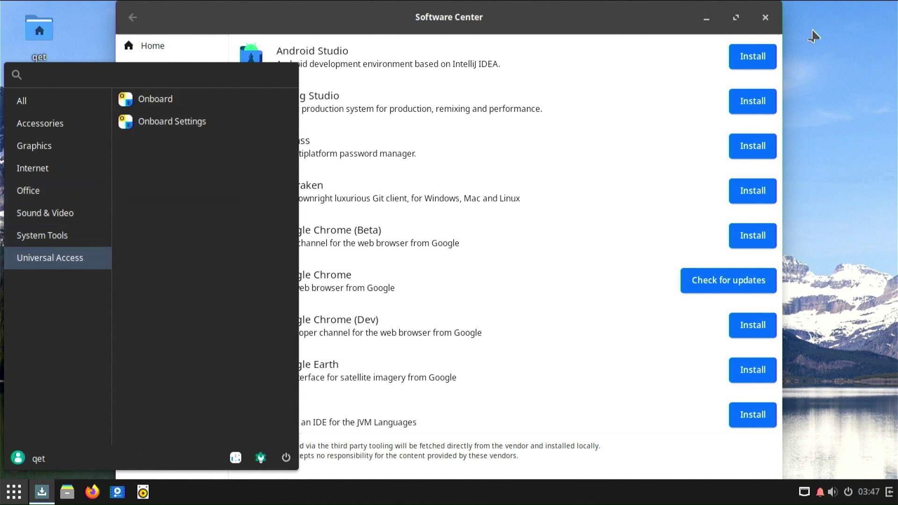
{"action": "left_click", "coordinate": [766, 21]}
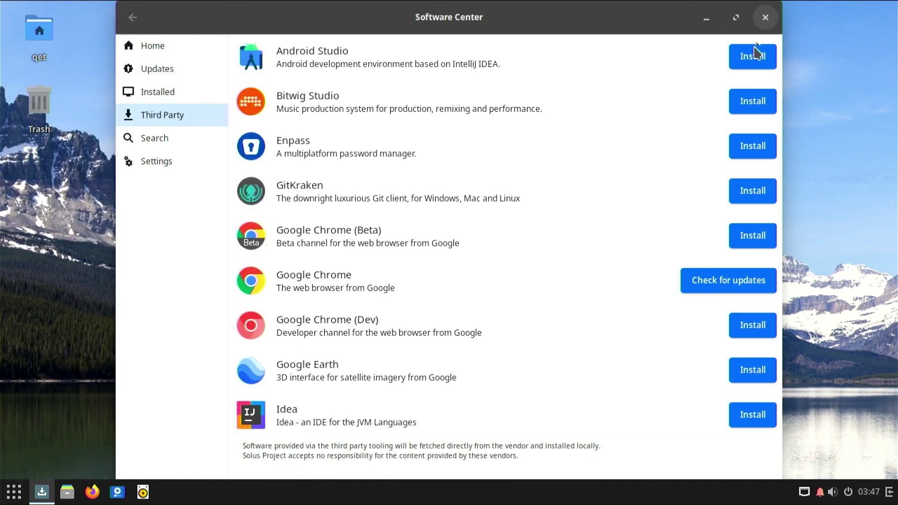
{"action": "left_click", "coordinate": [765, 18]}
Step: Launch Google Chrome from the applications menu's Internet category to reach its welcome dialog
{"action": "left_click", "coordinate": [11, 494]}
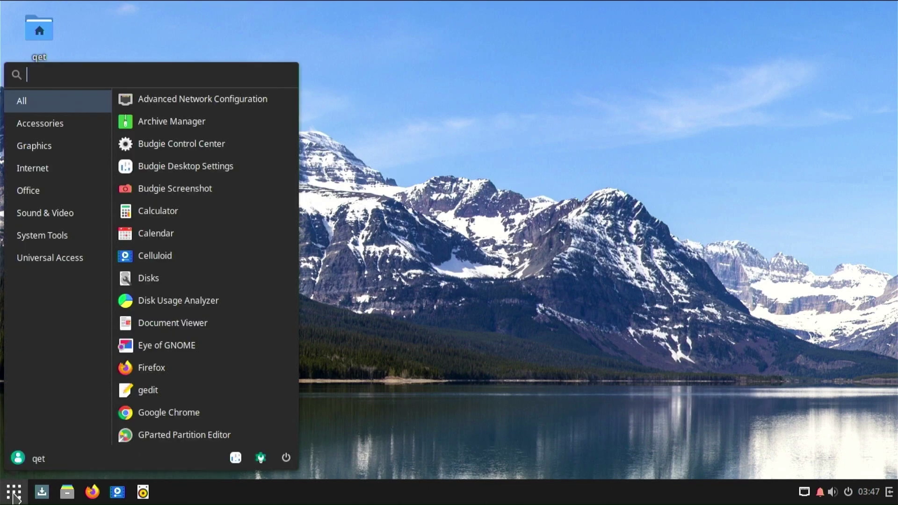
{"action": "left_click", "coordinate": [48, 154]}
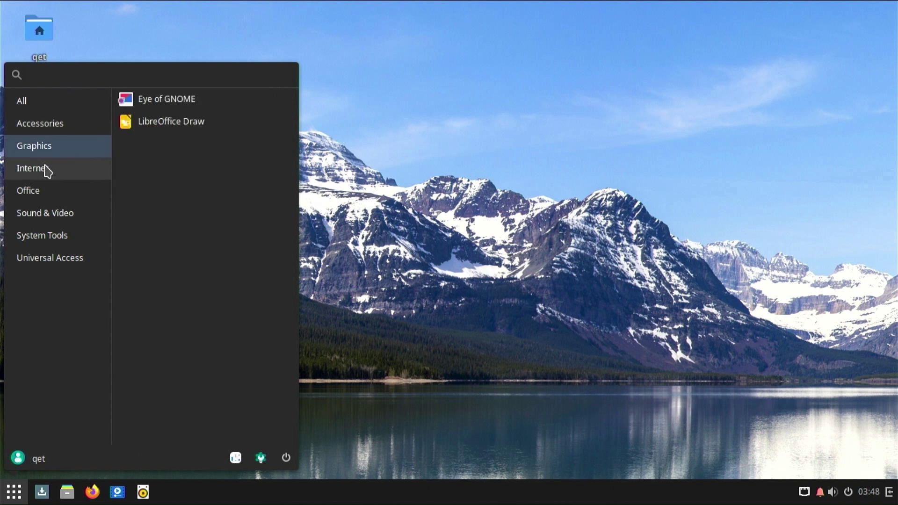
{"action": "left_click", "coordinate": [48, 171]}
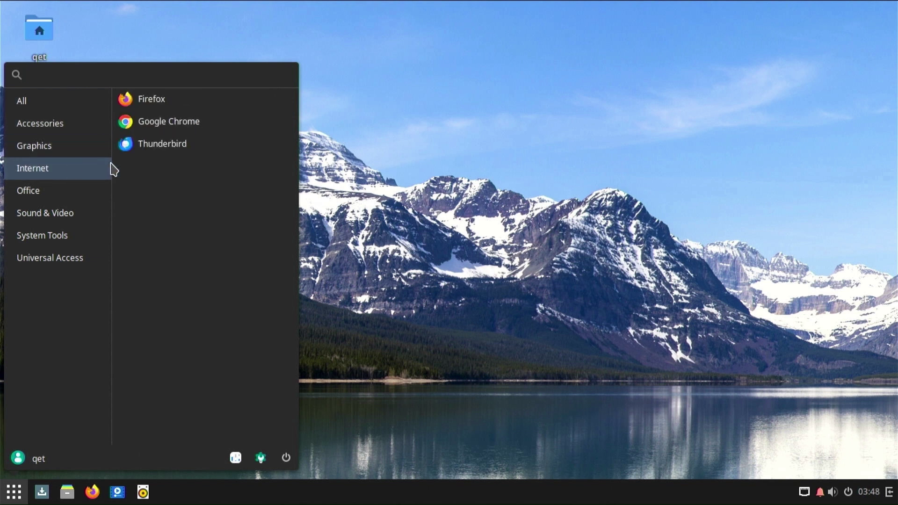
{"action": "left_click", "coordinate": [151, 125]}
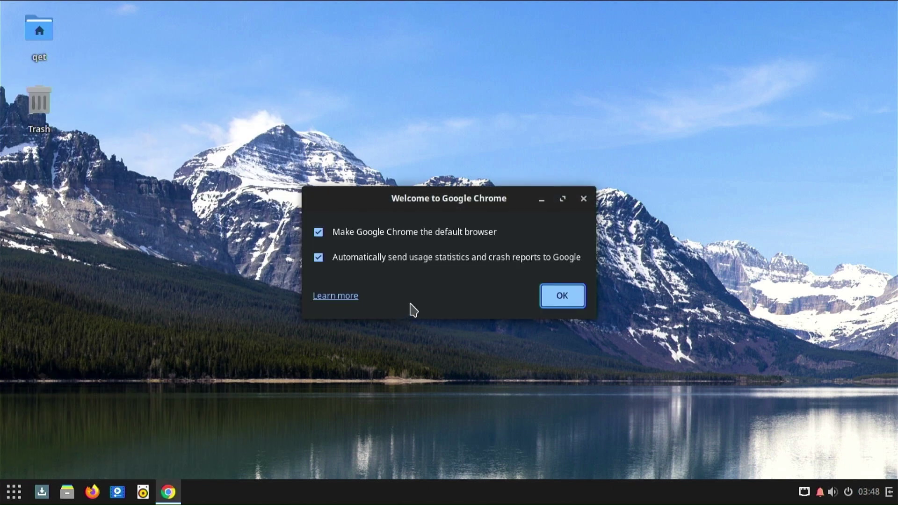
Step: Finish Chrome's welcome setup with usage statistics off, Earth background, and sign-in and customizing skipped
{"action": "left_click", "coordinate": [428, 259]}
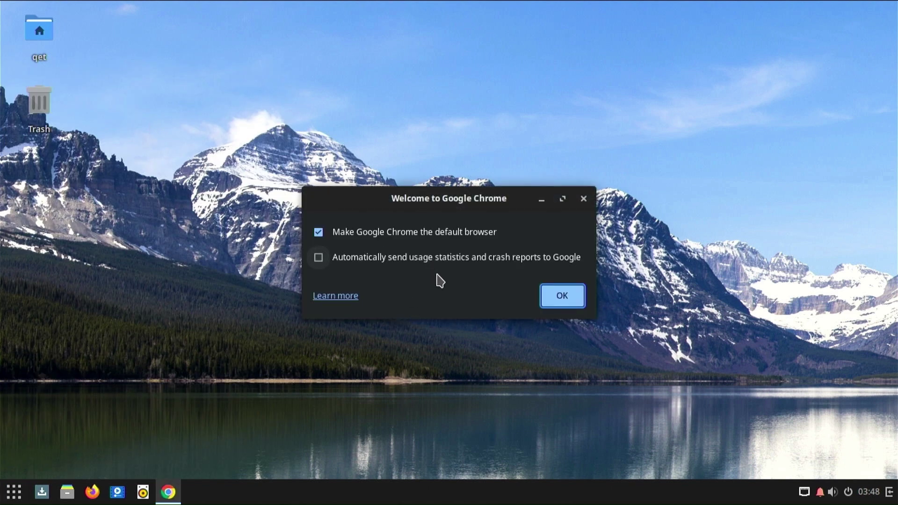
{"action": "left_click", "coordinate": [580, 302]}
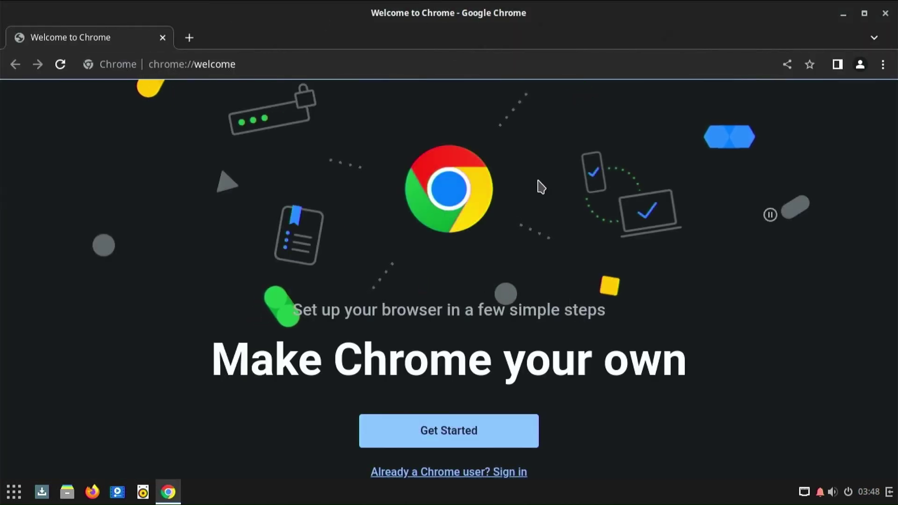
{"action": "key", "text": "Return"}
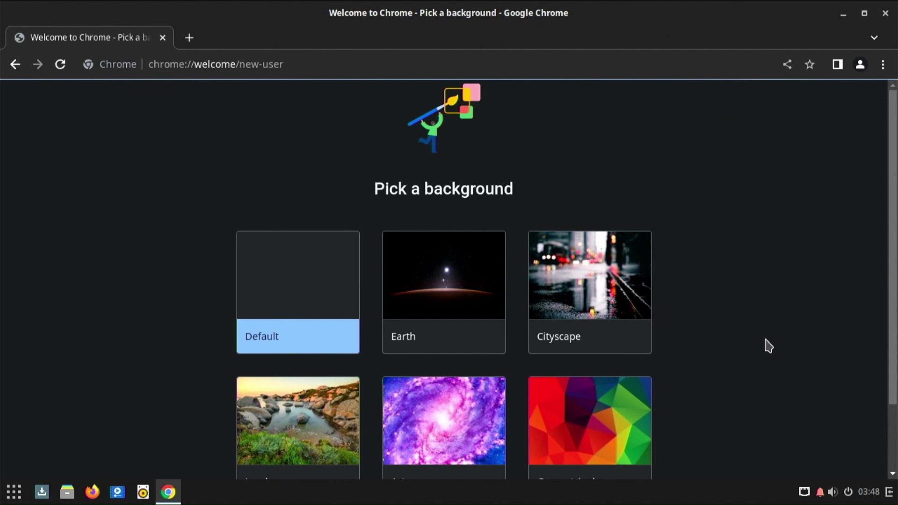
{"action": "scroll", "coordinate": [771, 346], "scroll_direction": "down", "scroll_amount": 2}
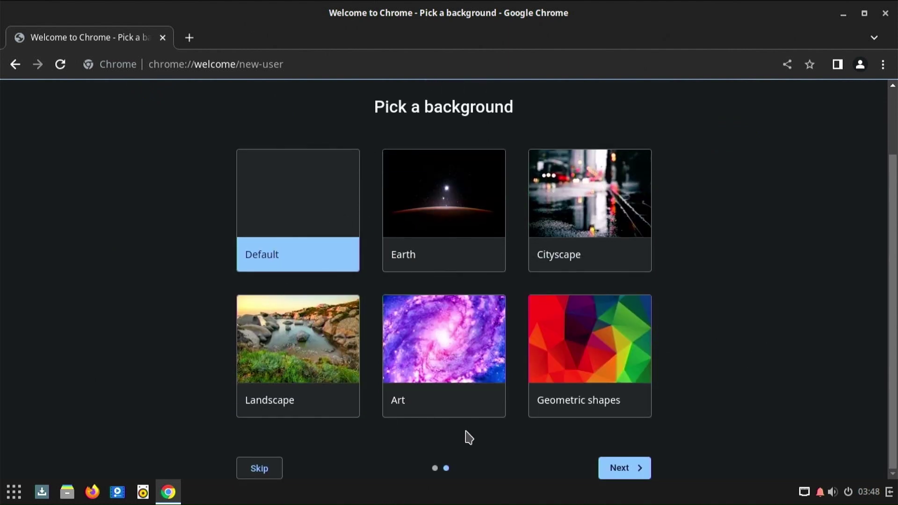
{"action": "left_click", "coordinate": [432, 205]}
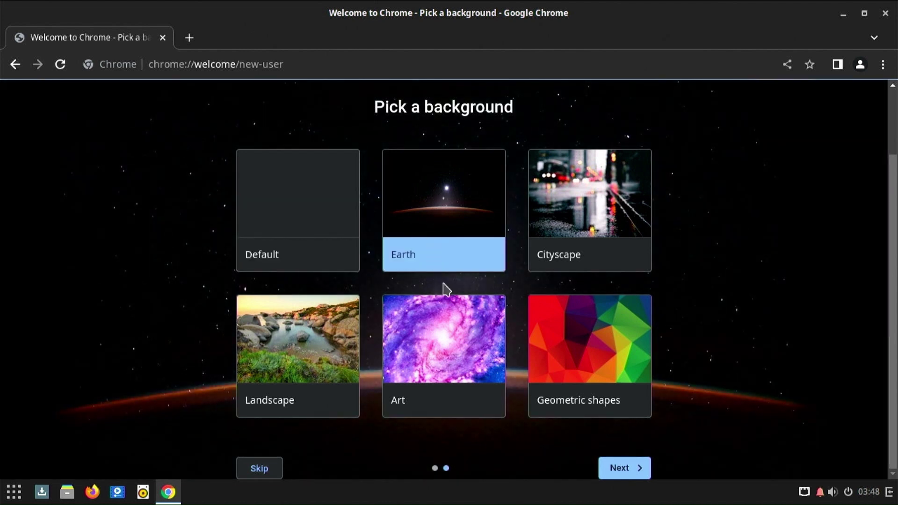
{"action": "left_click", "coordinate": [644, 468]}
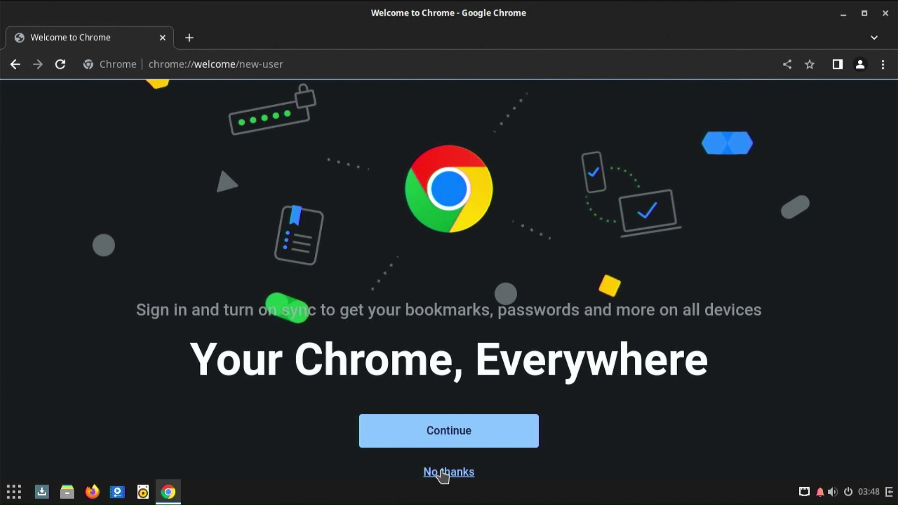
{"action": "left_click", "coordinate": [442, 473]}
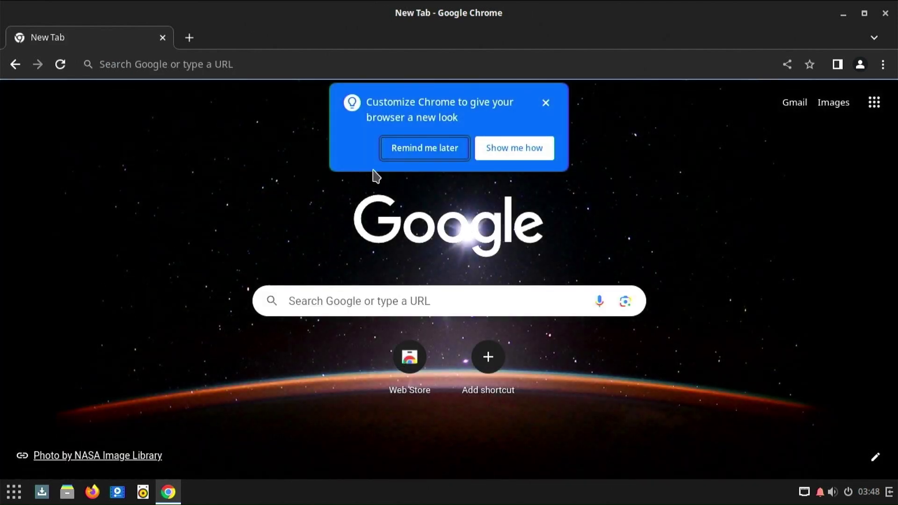
{"action": "left_click", "coordinate": [423, 156]}
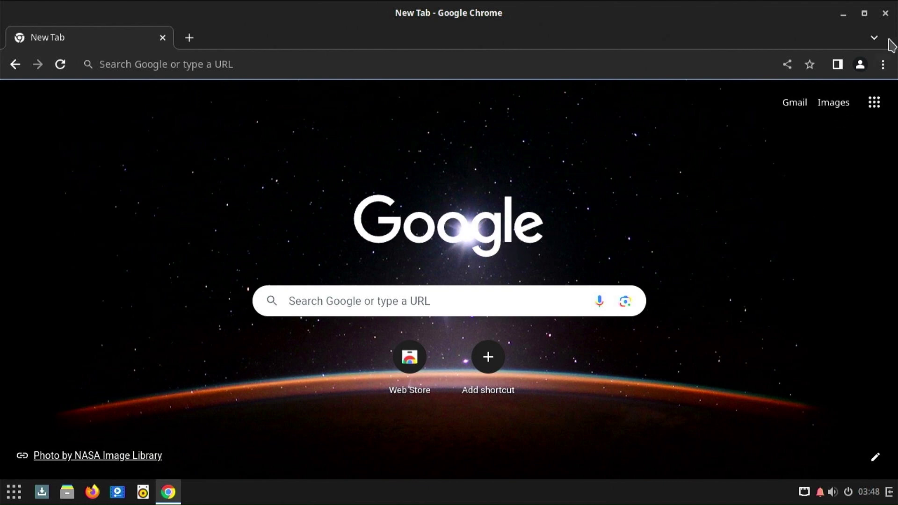
Step: Close Chrome and look through the Bluetooth, Background, Notifications and Multitasking settings pages
{"action": "left_click", "coordinate": [887, 19]}
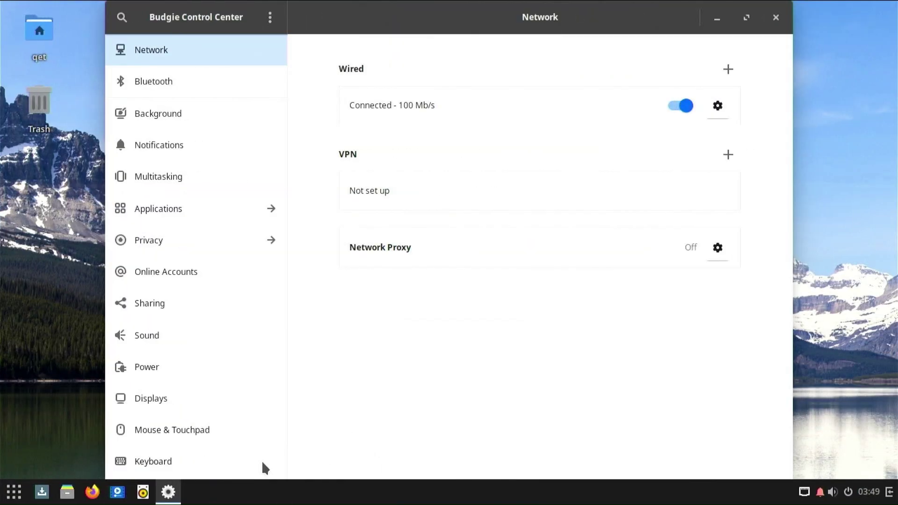
{"action": "left_click", "coordinate": [206, 88]}
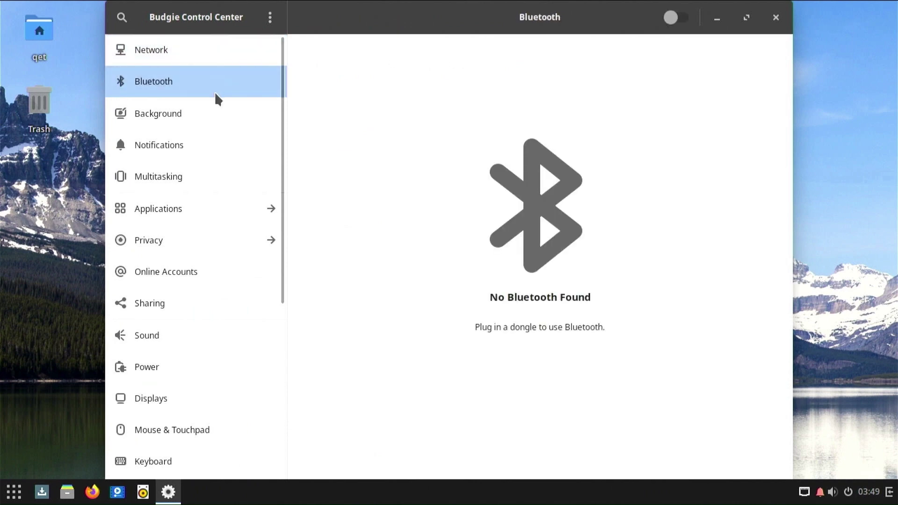
{"action": "left_click", "coordinate": [186, 121]}
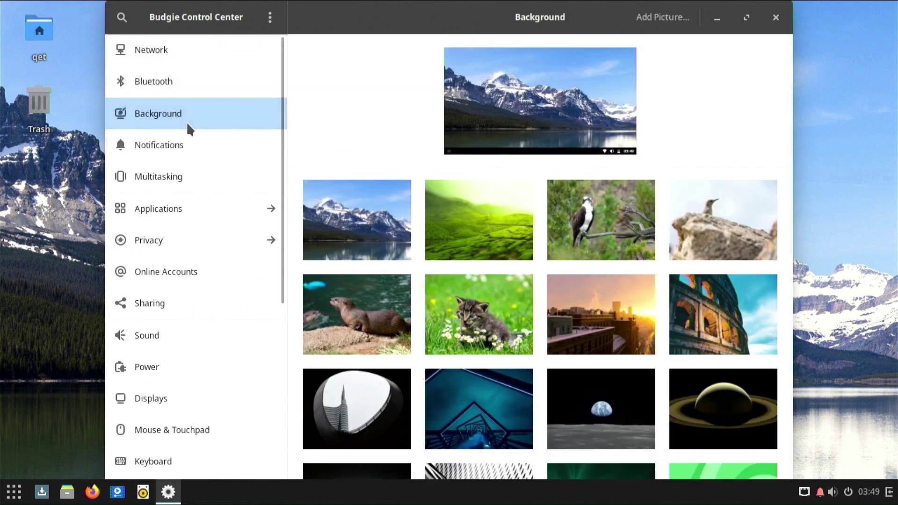
{"action": "scroll", "coordinate": [556, 330], "scroll_direction": "down", "scroll_amount": 8}
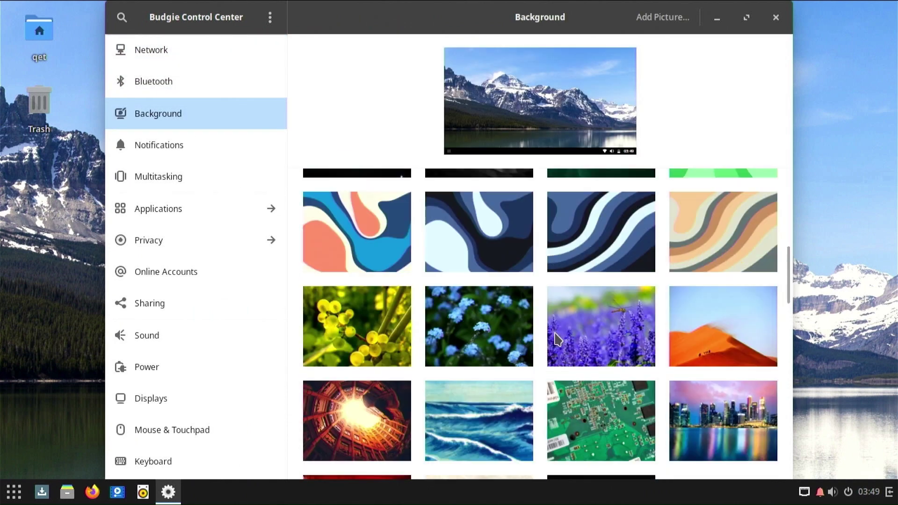
{"action": "scroll", "coordinate": [560, 333], "scroll_direction": "down", "scroll_amount": 15}
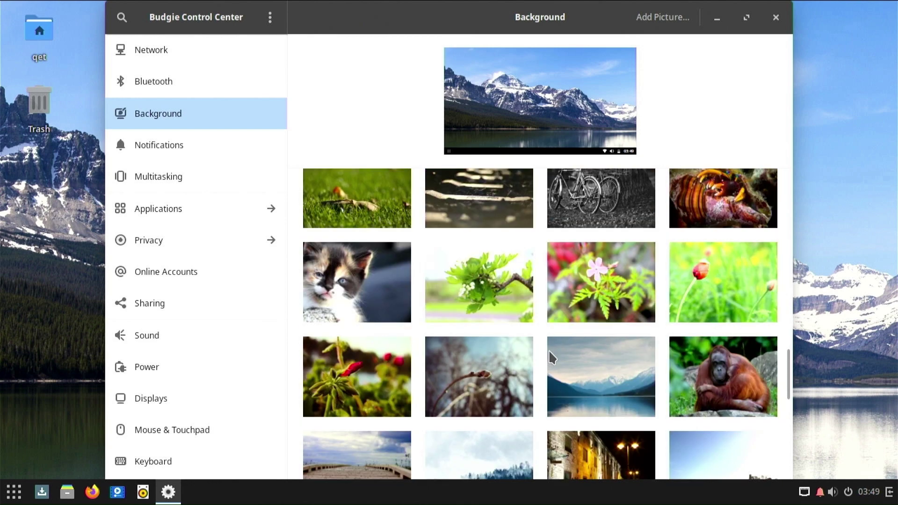
{"action": "scroll", "coordinate": [551, 367], "scroll_direction": "down", "scroll_amount": 3}
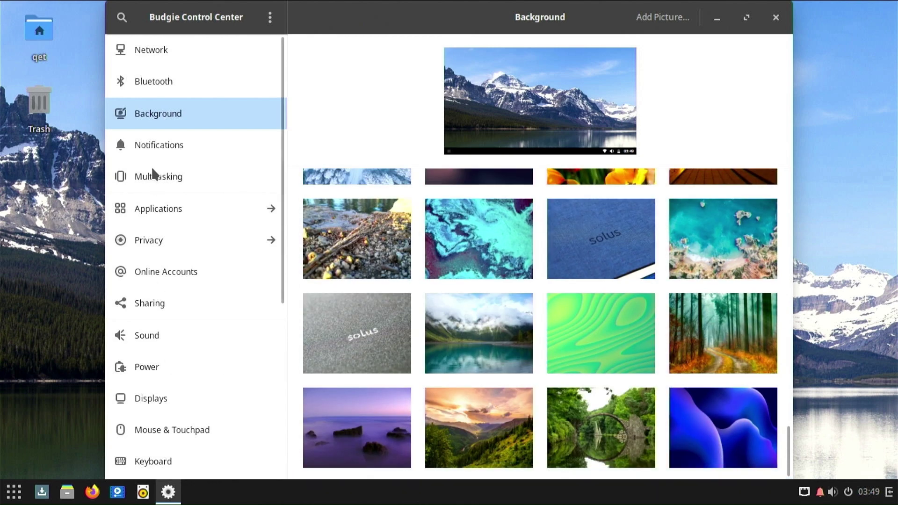
{"action": "left_click", "coordinate": [134, 149]}
{"action": "scroll", "coordinate": [447, 255], "scroll_direction": "down", "scroll_amount": 2}
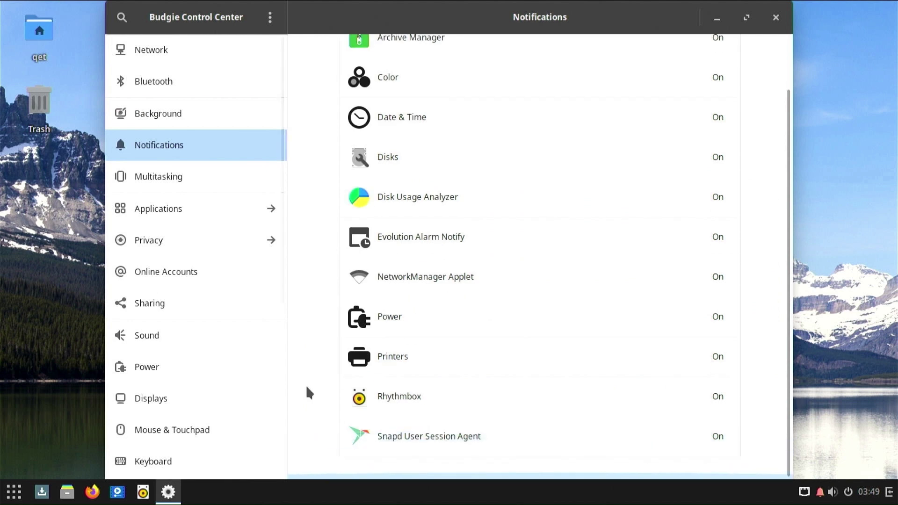
{"action": "left_click", "coordinate": [138, 185]}
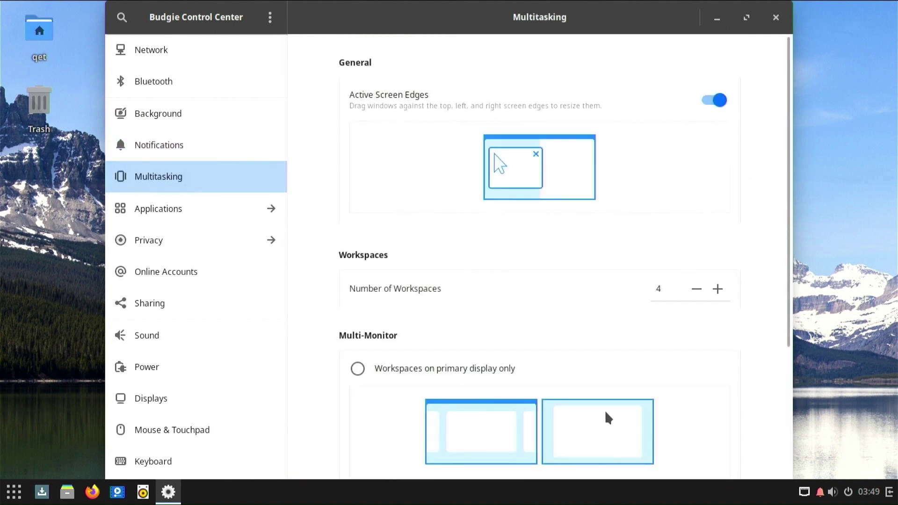
{"action": "scroll", "coordinate": [599, 338], "scroll_direction": "down", "scroll_amount": 3}
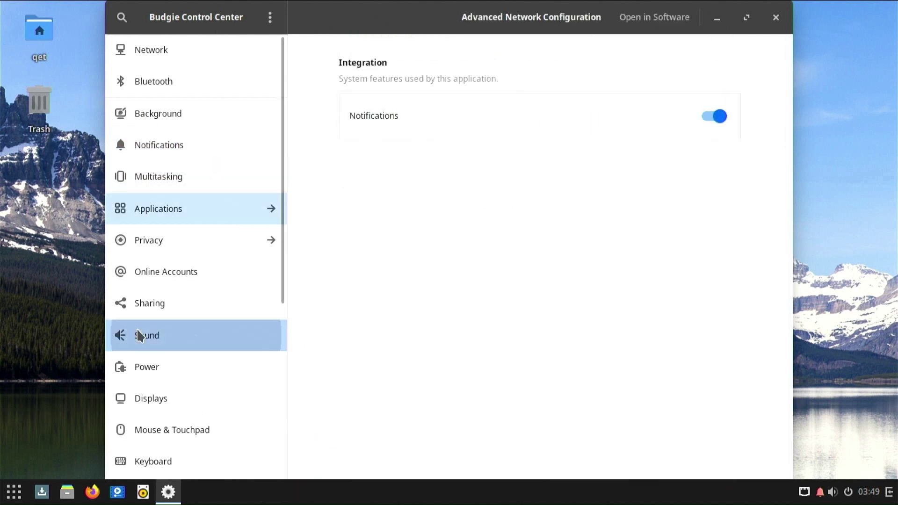
Step: Play test sounds on the front left and front right speakers of the digital output
{"action": "left_click", "coordinate": [138, 333]}
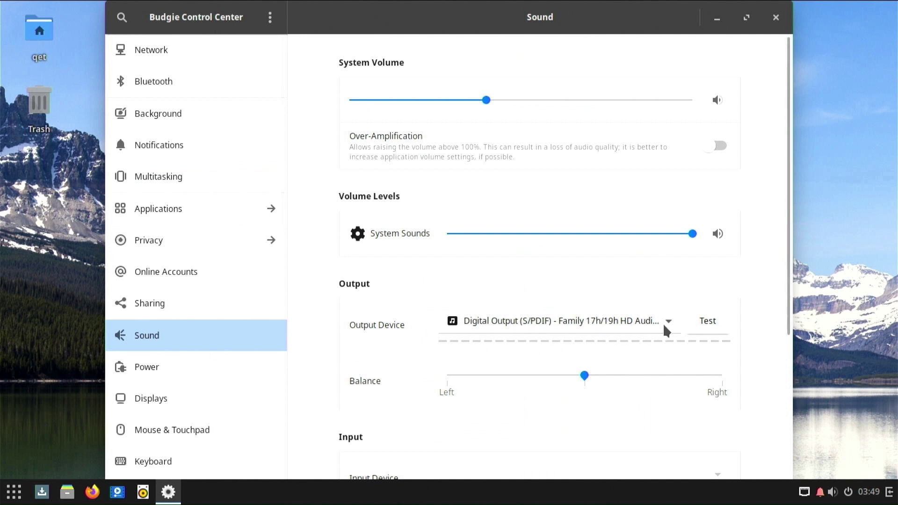
{"action": "left_click", "coordinate": [697, 326]}
{"action": "left_click", "coordinate": [354, 206]}
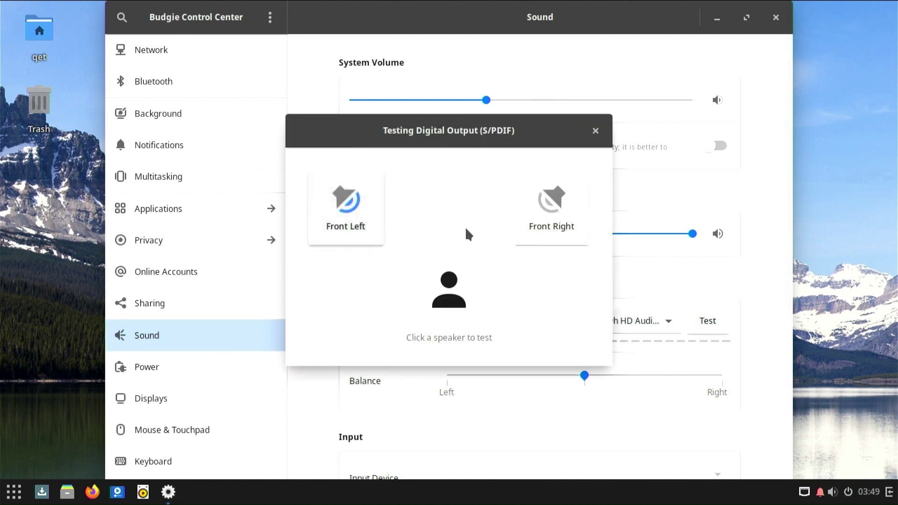
{"action": "left_click", "coordinate": [554, 225]}
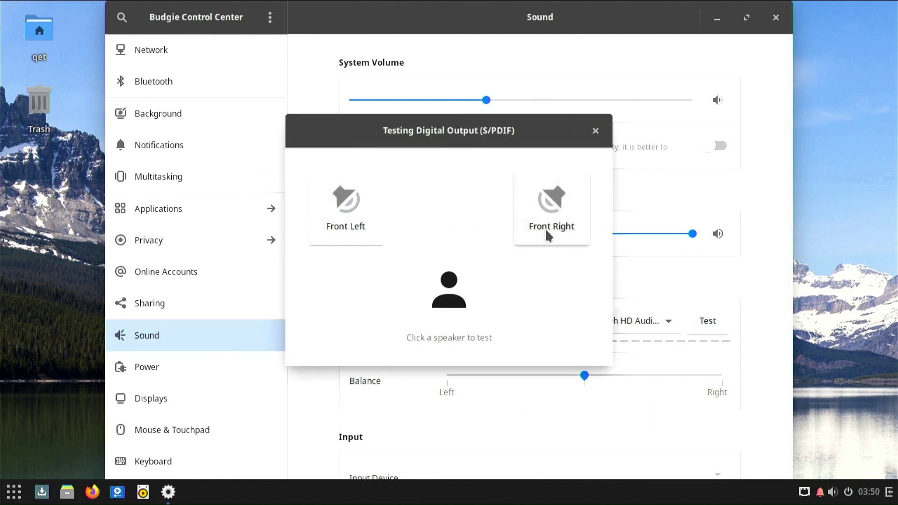
{"action": "left_click", "coordinate": [595, 131]}
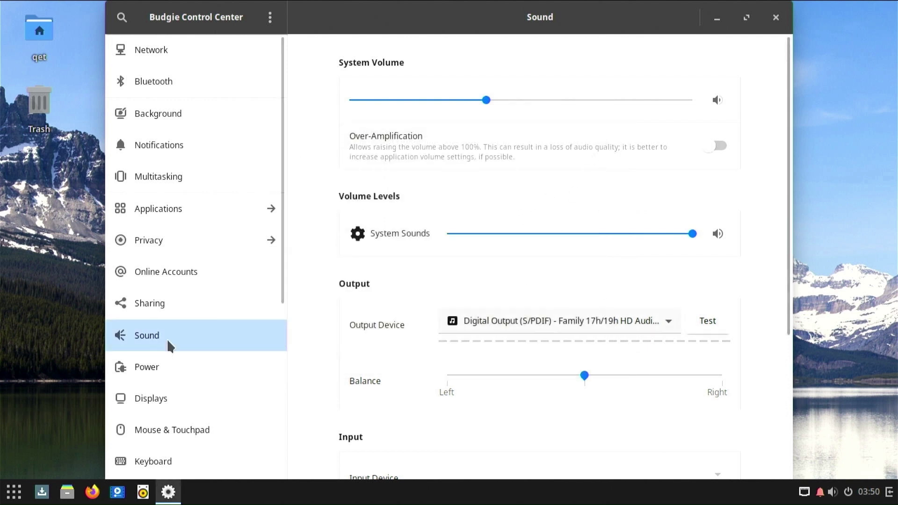
Step: Check the Power page, then open Displays and its resolution list
{"action": "left_click", "coordinate": [146, 372]}
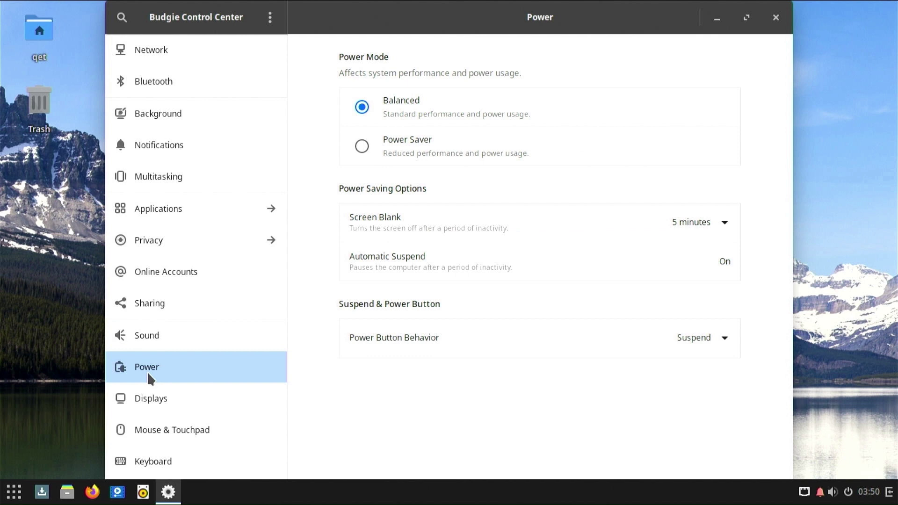
{"action": "left_click", "coordinate": [148, 397]}
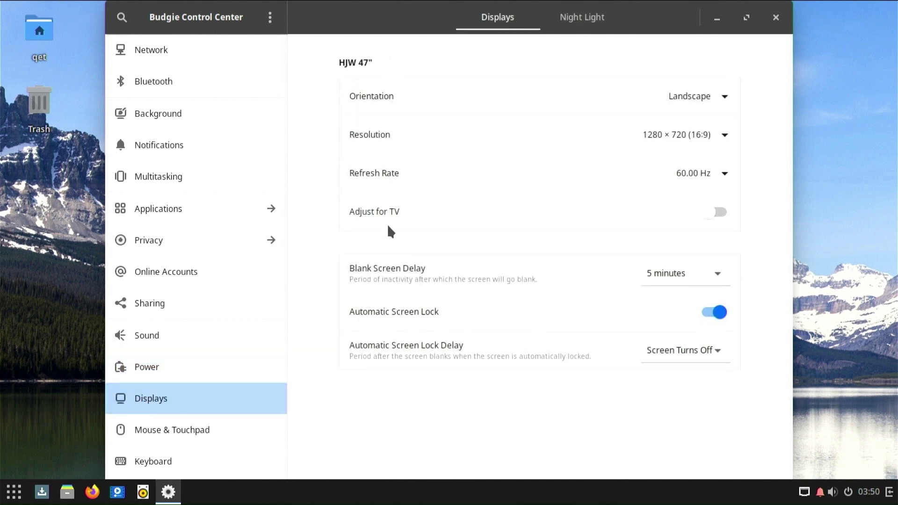
{"action": "left_click", "coordinate": [720, 136]}
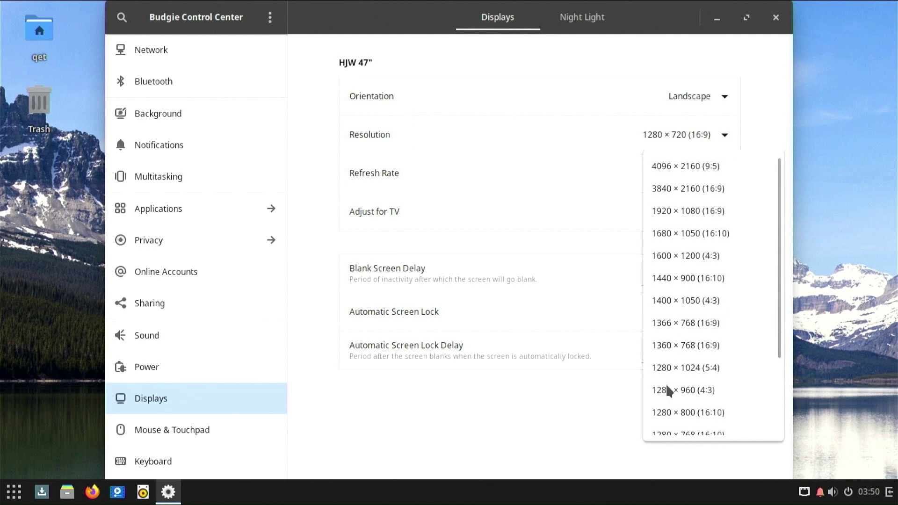
Step: Apply the 3840 × 2160 resolution and keep the change
{"action": "left_click", "coordinate": [669, 190]}
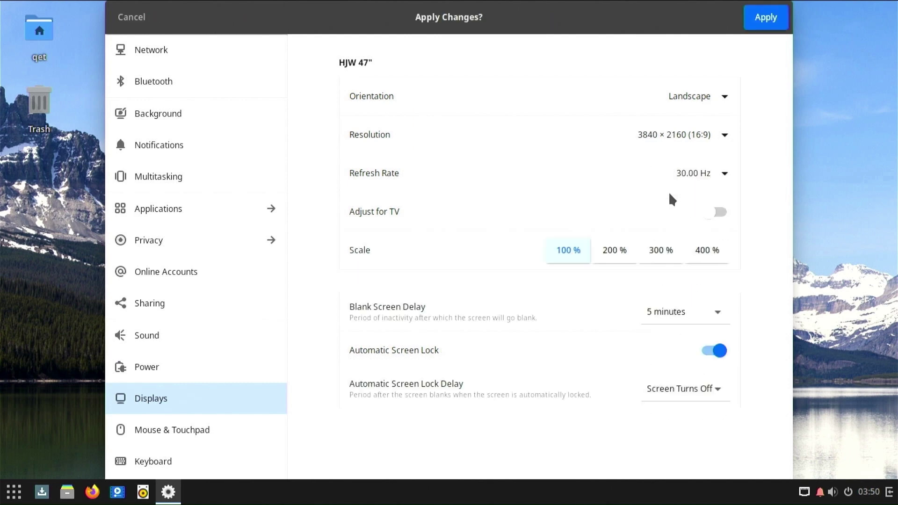
{"action": "left_click", "coordinate": [766, 17]}
{"action": "left_click", "coordinate": [475, 265]}
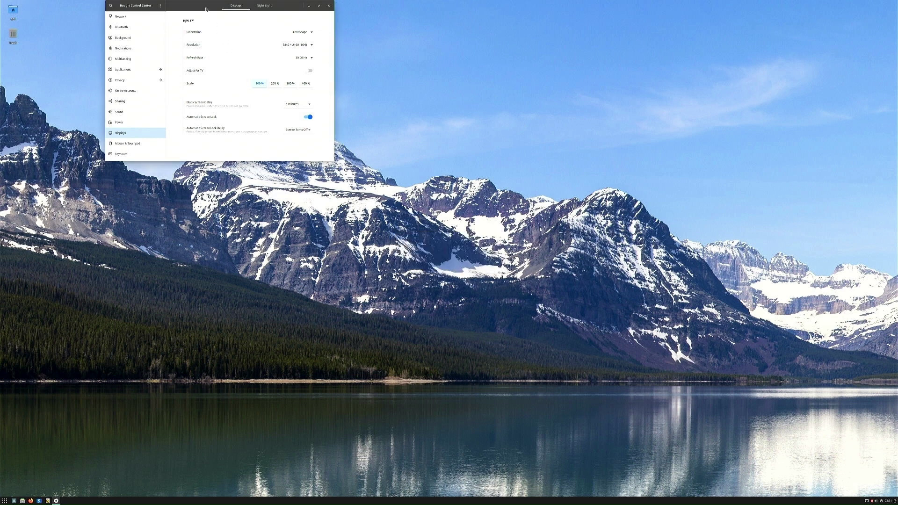
Step: Apply 200% display scaling, then go to Mouse & Touchpad settings
{"action": "left_click", "coordinate": [511, 265]}
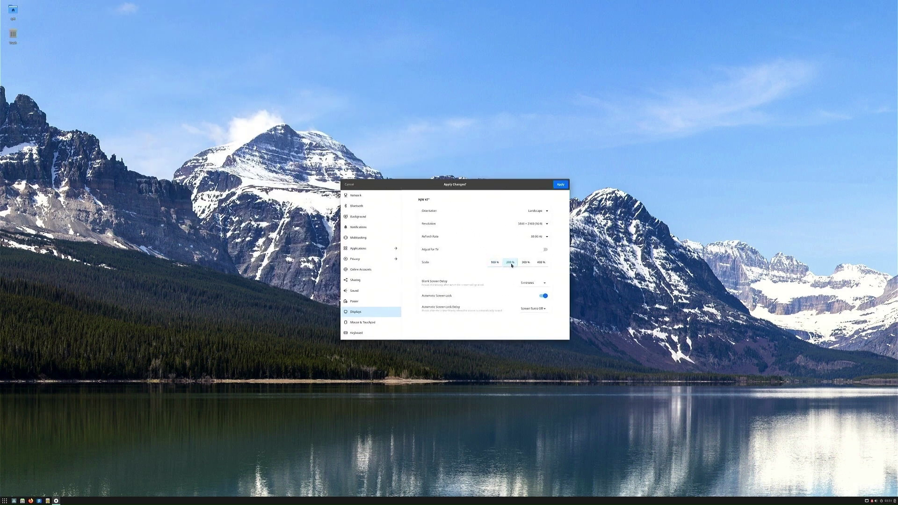
{"action": "left_click", "coordinate": [562, 185]}
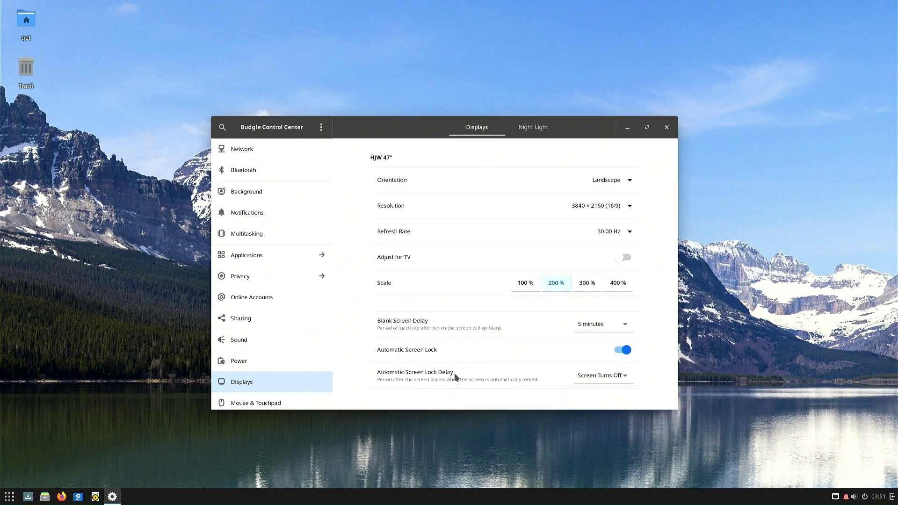
{"action": "scroll", "coordinate": [276, 364], "scroll_direction": "down", "scroll_amount": 4}
{"action": "left_click", "coordinate": [244, 282]}
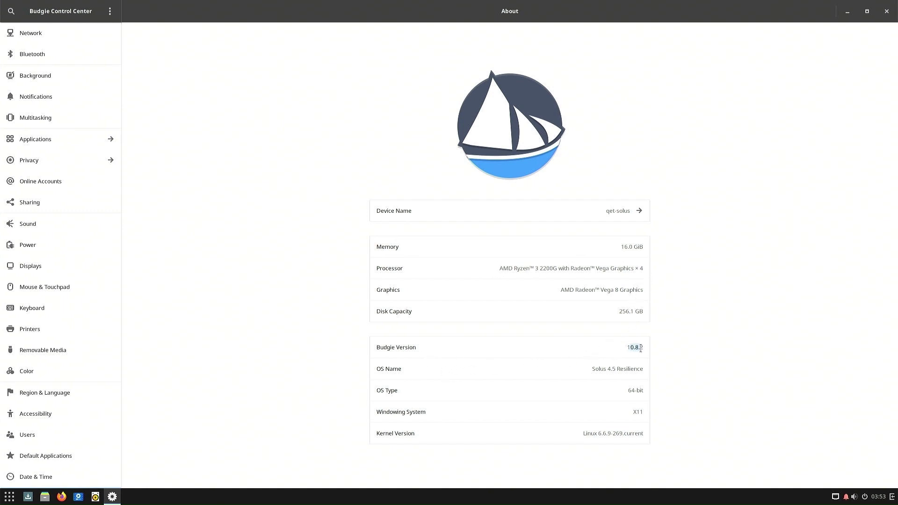
Step: Highlight the OS Name (Solus 4.5 Resilience) and kernel version on the About page, then close the window
{"action": "left_click_drag", "start_coordinate": [598, 369], "coordinate": [643, 373]}
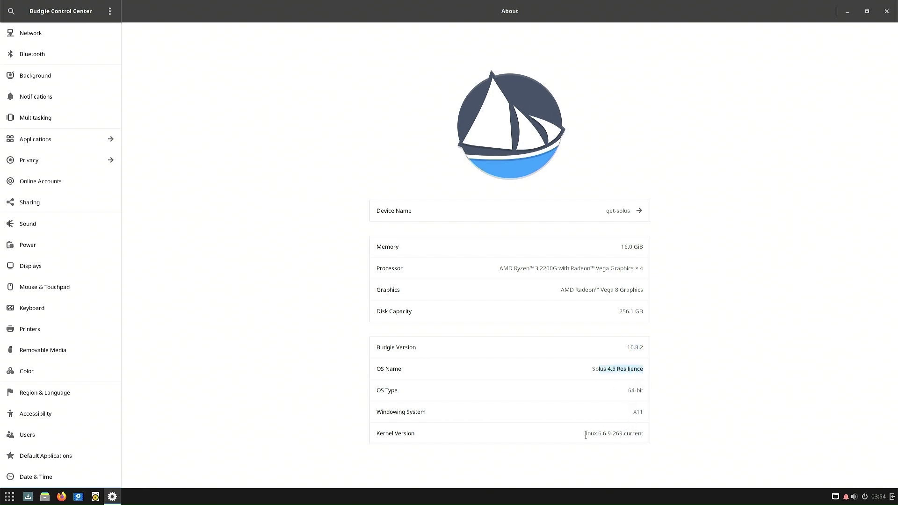
{"action": "left_click_drag", "start_coordinate": [586, 435], "coordinate": [638, 436]}
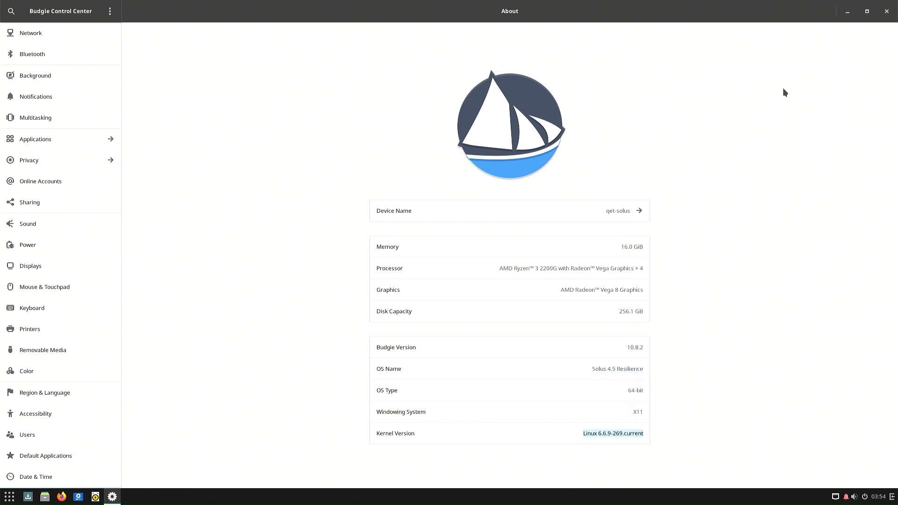
{"action": "left_click", "coordinate": [887, 10]}
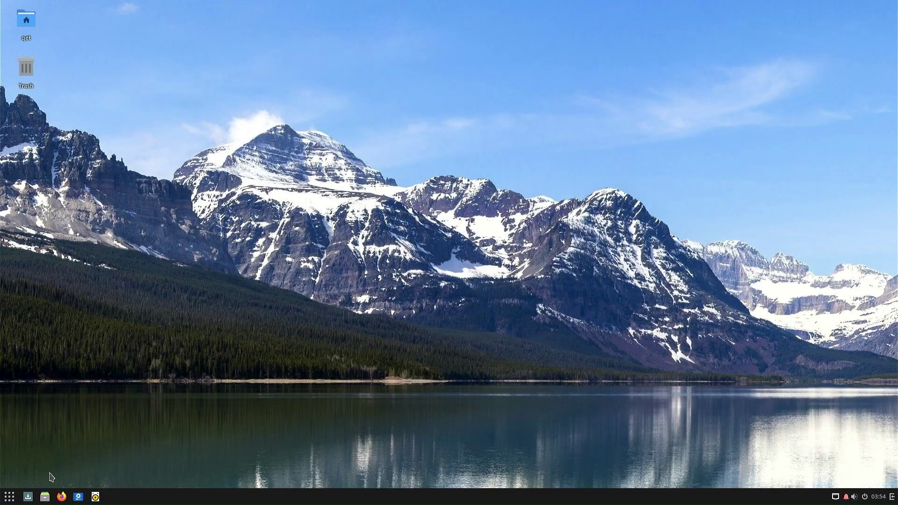
Step: Launch Budgie Desktop Settings from the menu and center its window
{"action": "left_click", "coordinate": [10, 497]}
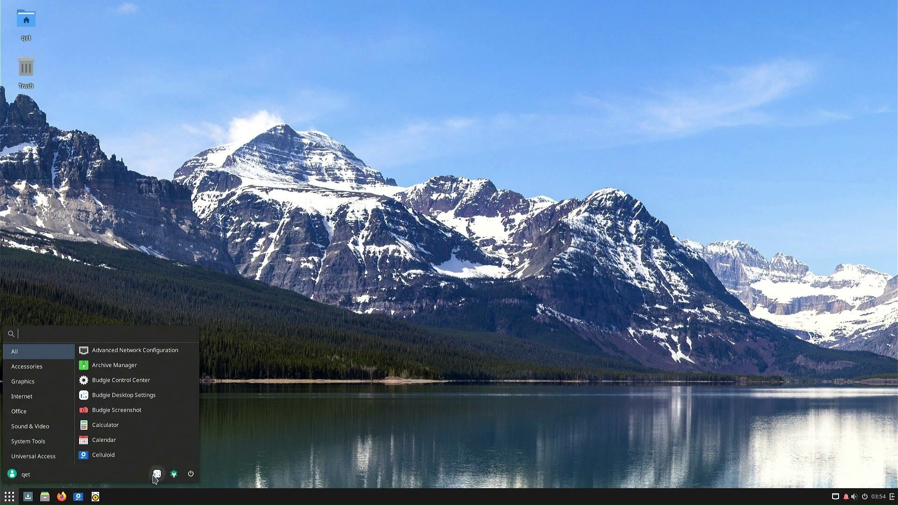
{"action": "left_click", "coordinate": [157, 474]}
{"action": "left_click_drag", "start_coordinate": [230, 76], "coordinate": [433, 124]}
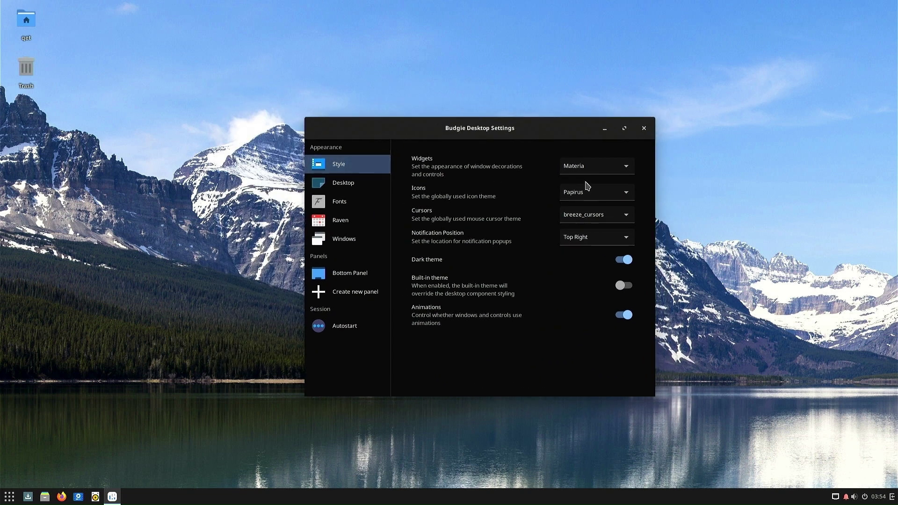
Step: Keep the Papirus icon and Materia widget themes, with the dark theme left on
{"action": "left_click", "coordinate": [611, 193]}
{"action": "left_click", "coordinate": [626, 195]}
{"action": "left_click", "coordinate": [625, 166]}
{"action": "left_click", "coordinate": [626, 168]}
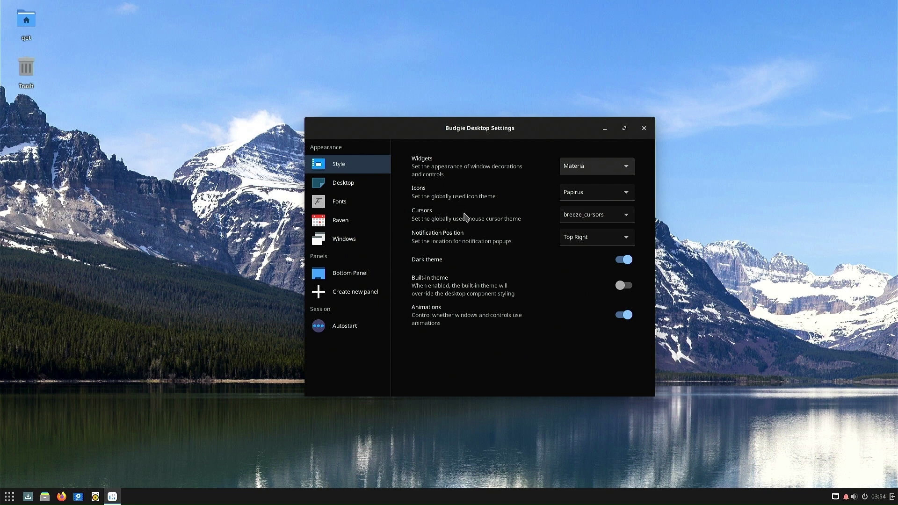
{"action": "left_click", "coordinate": [614, 262]}
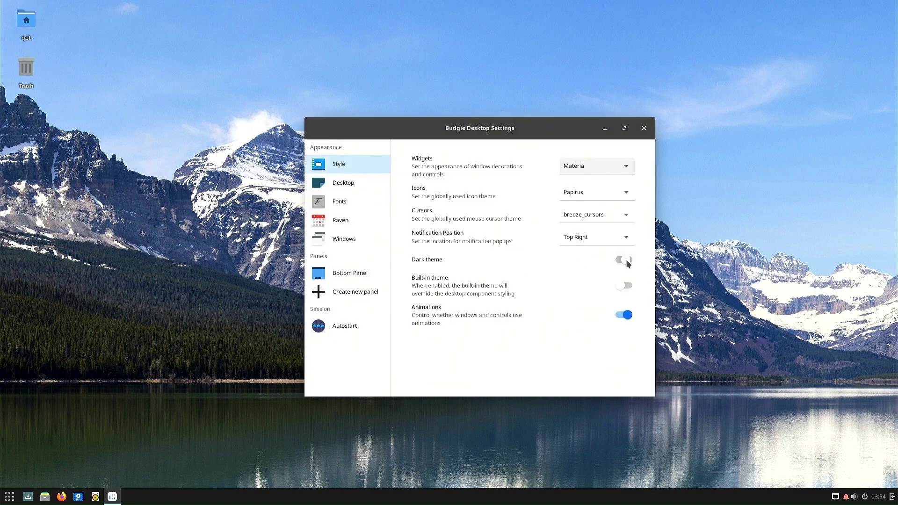
{"action": "left_click", "coordinate": [628, 265]}
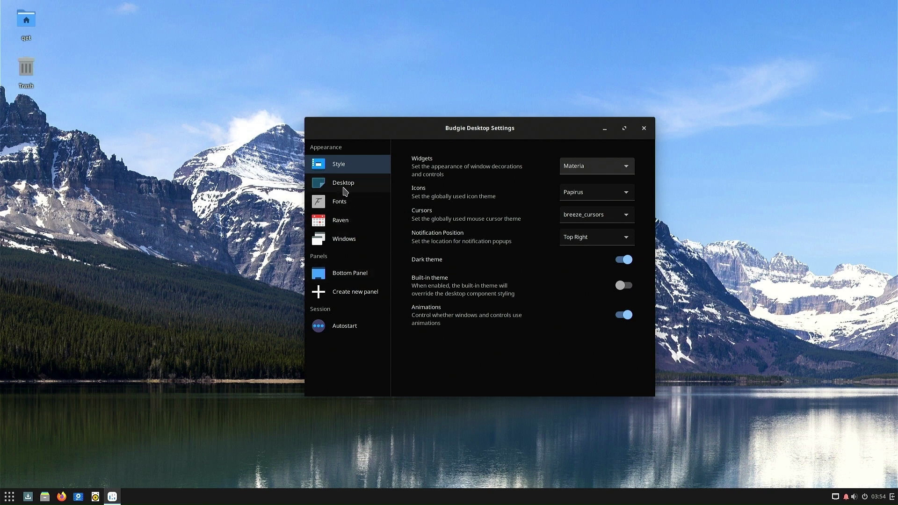
Step: Toggle desktop icons off and on twice, leaving them shown
{"action": "left_click", "coordinate": [357, 186]}
{"action": "left_click", "coordinate": [624, 163]}
{"action": "left_click", "coordinate": [624, 163]}
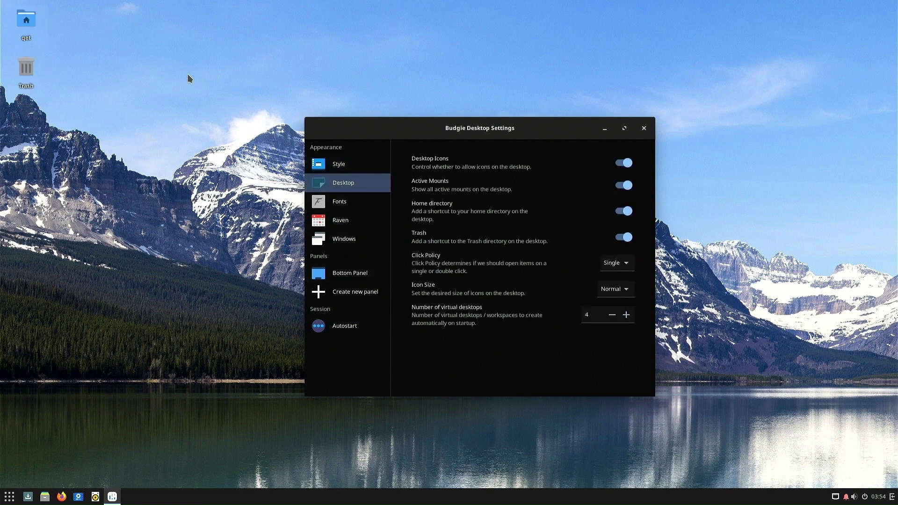
{"action": "left_click", "coordinate": [624, 163]}
{"action": "left_click", "coordinate": [624, 162]}
Step: Review the Fonts and Raven settings, including the Sound Output widget options
{"action": "left_click", "coordinate": [318, 201]}
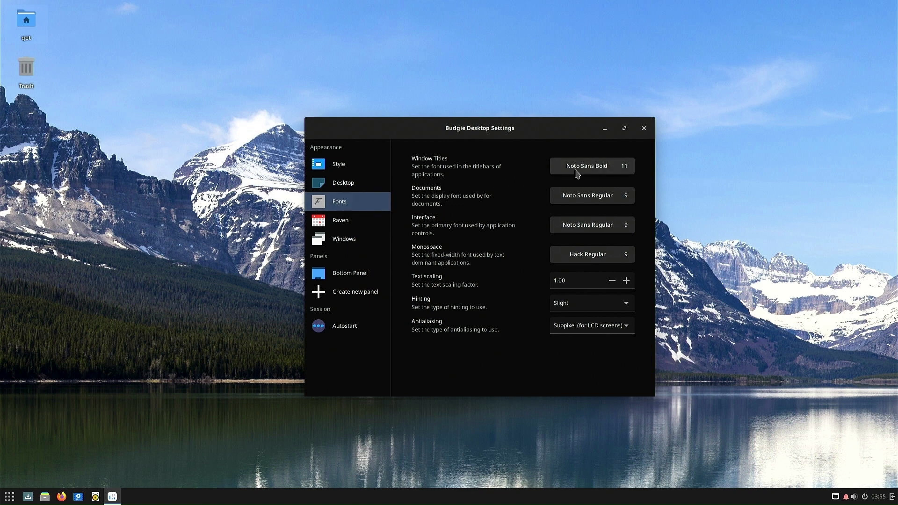
{"action": "left_click", "coordinate": [340, 221]}
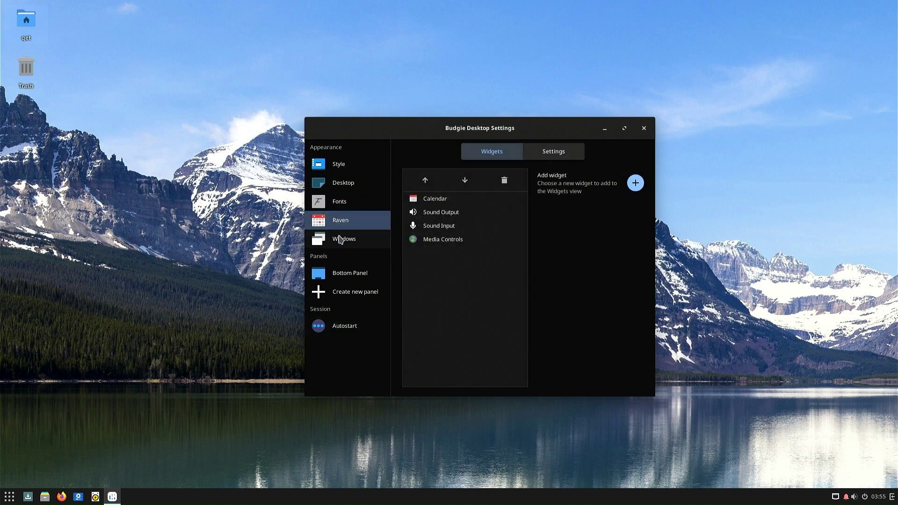
{"action": "left_click", "coordinate": [442, 215]}
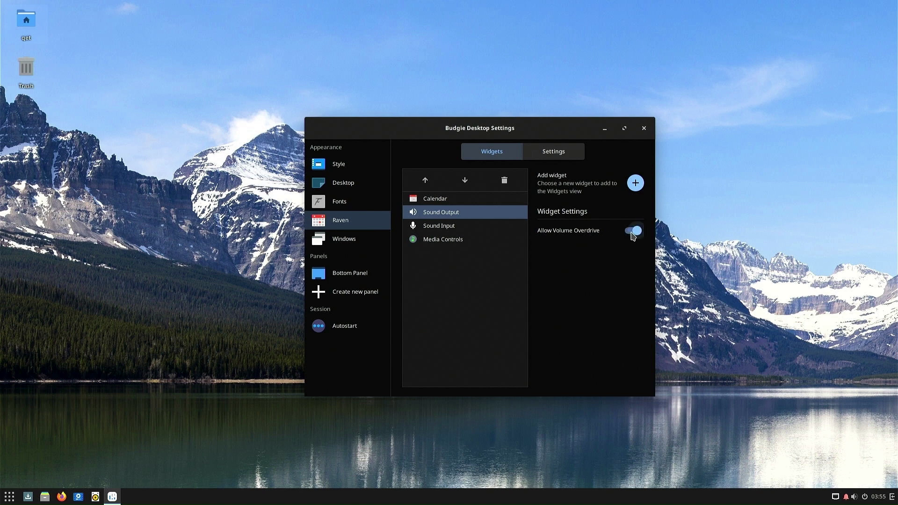
Step: On the Bottom Panel, toggle Budgie Menu's Show Menu Label on and back off
{"action": "left_click", "coordinate": [326, 278]}
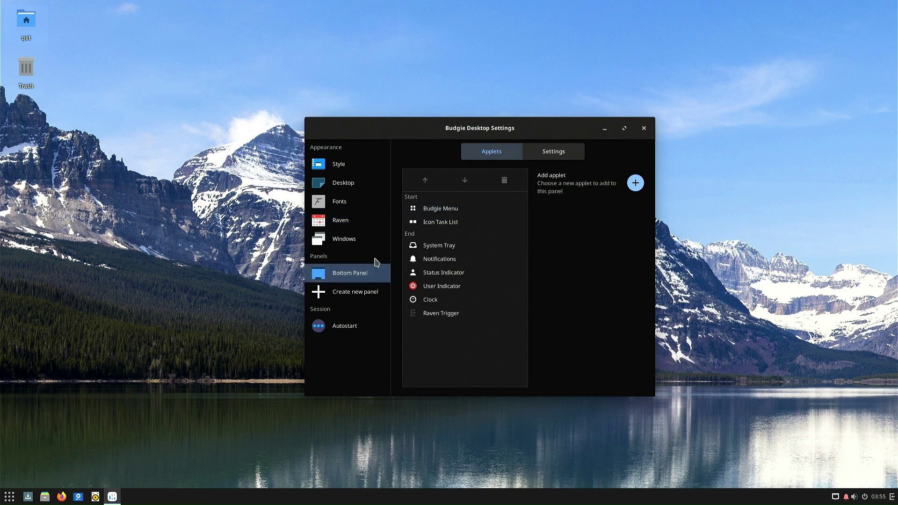
{"action": "left_click", "coordinate": [457, 212]}
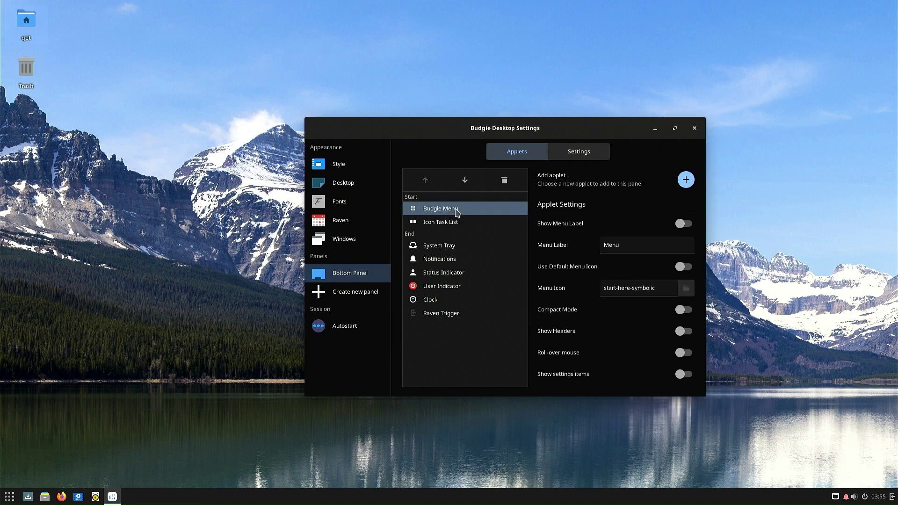
{"action": "left_click", "coordinate": [685, 224]}
{"action": "left_click", "coordinate": [689, 228]}
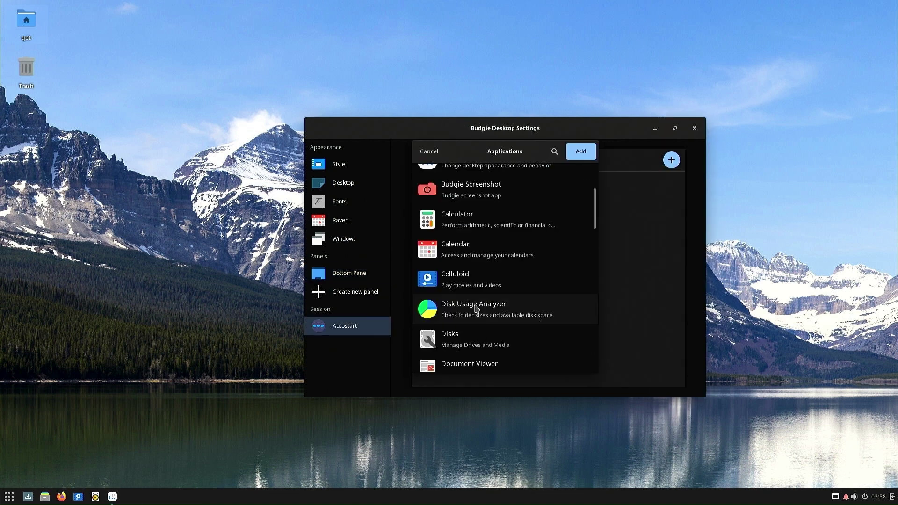
Step: Add Google Chrome to the autostart apps and close the settings window
{"action": "scroll", "coordinate": [505, 266], "scroll_direction": "down", "scroll_amount": 5}
{"action": "left_click", "coordinate": [470, 304]}
{"action": "left_click", "coordinate": [580, 151]}
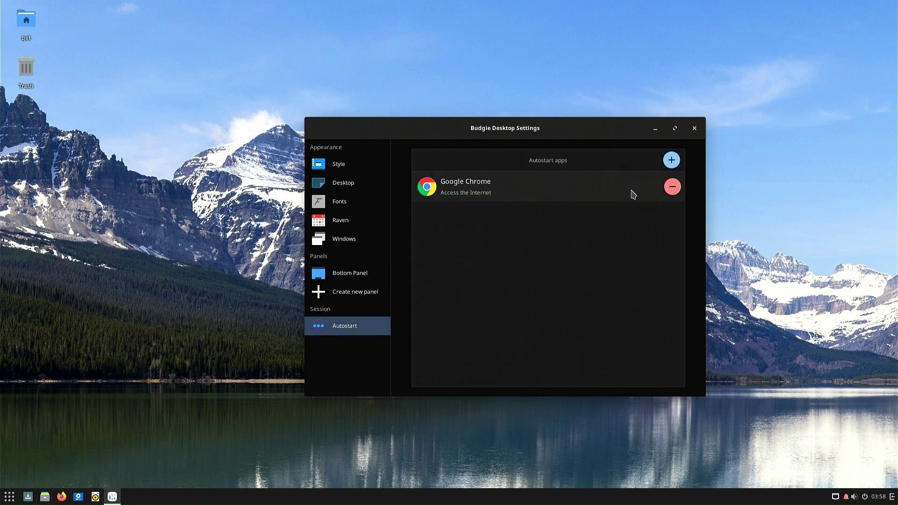
{"action": "left_click", "coordinate": [694, 128]}
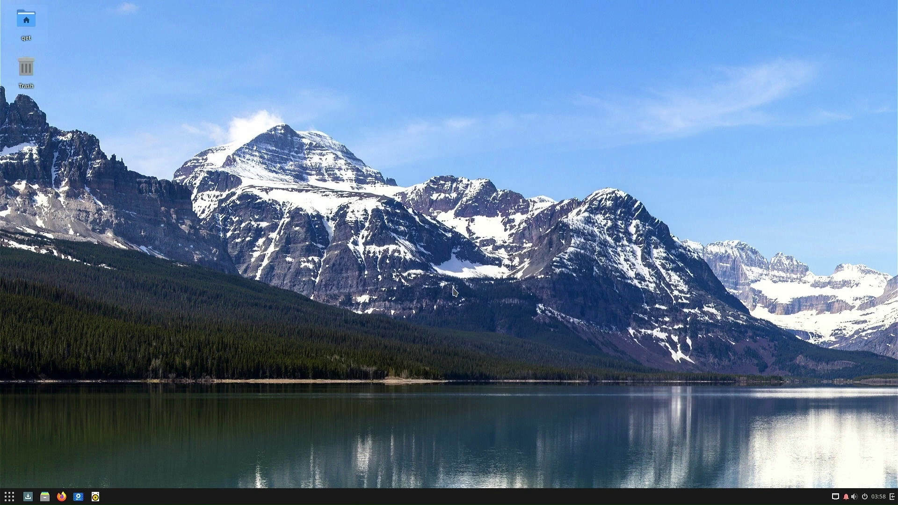
Step: Bring up and dismiss the session power options, then open the Raven sidebar
{"action": "left_click", "coordinate": [866, 498]}
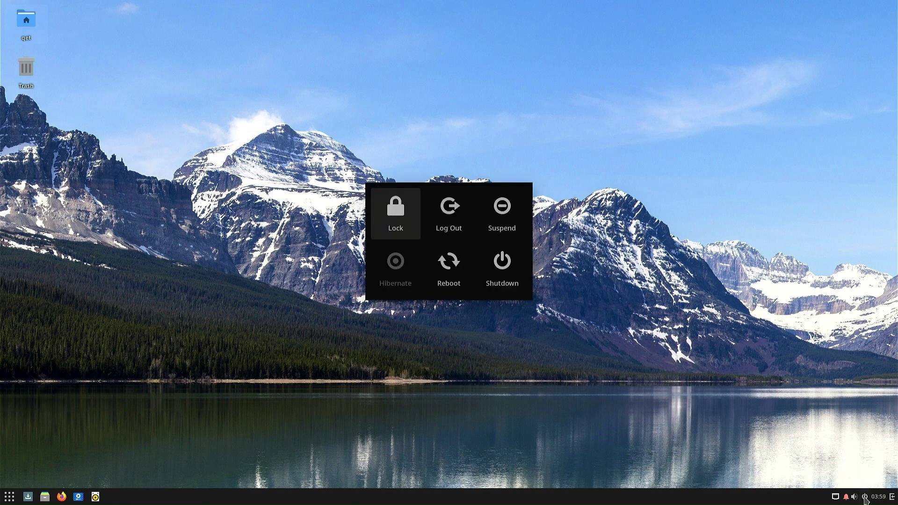
{"action": "left_click", "coordinate": [532, 338]}
{"action": "left_click", "coordinate": [892, 497]}
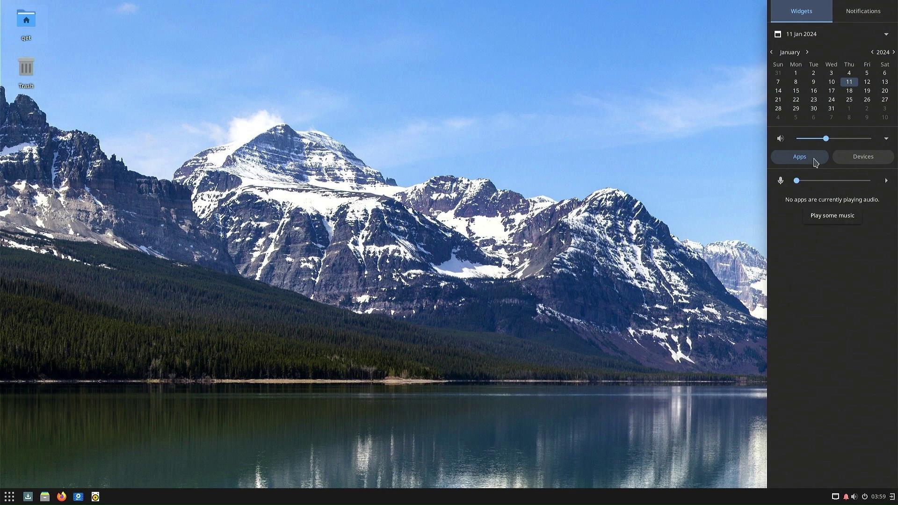
Step: Nudge the output volume up from the tray volume popover and open its settings
{"action": "left_click", "coordinate": [855, 497]}
{"action": "left_click_drag", "start_coordinate": [835, 454], "coordinate": [848, 453]}
{"action": "left_click", "coordinate": [857, 470]}
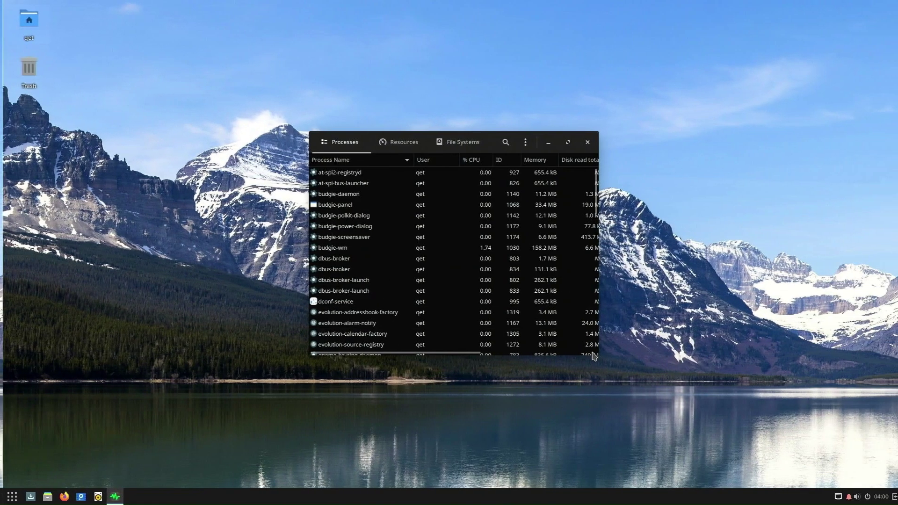
Step: Enlarge and reposition System Monitor, check Resources and the /dev/sda3 file system, then close it
{"action": "left_click_drag", "start_coordinate": [820, 386], "coordinate": [830, 396]}
{"action": "left_click_drag", "start_coordinate": [692, 146], "coordinate": [590, 135]}
{"action": "left_click", "coordinate": [472, 133]}
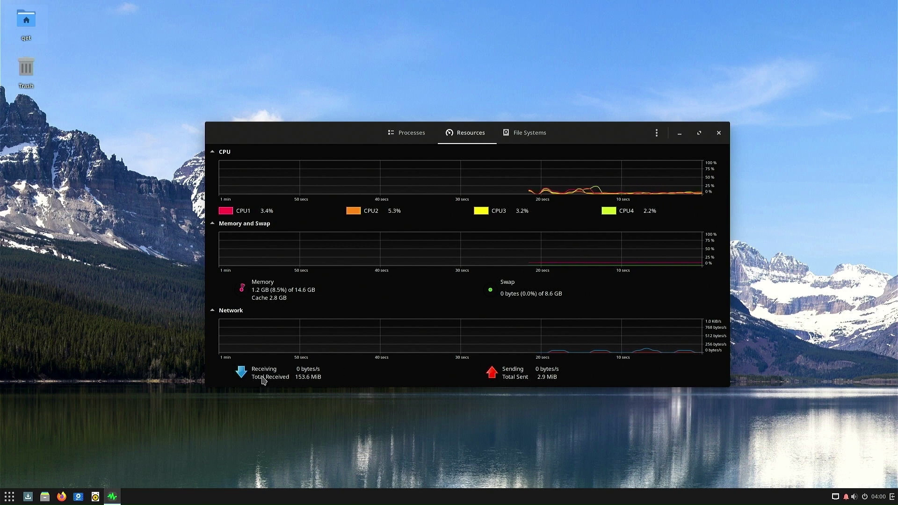
{"action": "left_click", "coordinate": [531, 134]}
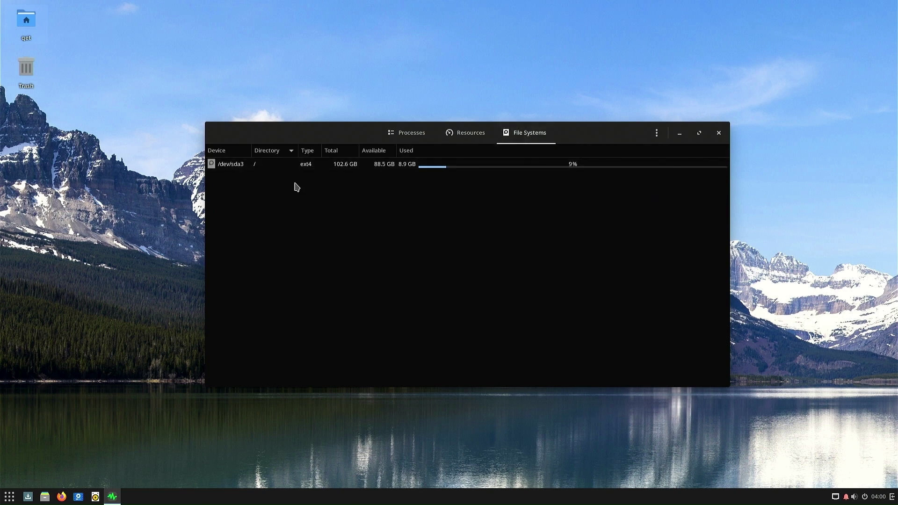
{"action": "left_click", "coordinate": [408, 168]}
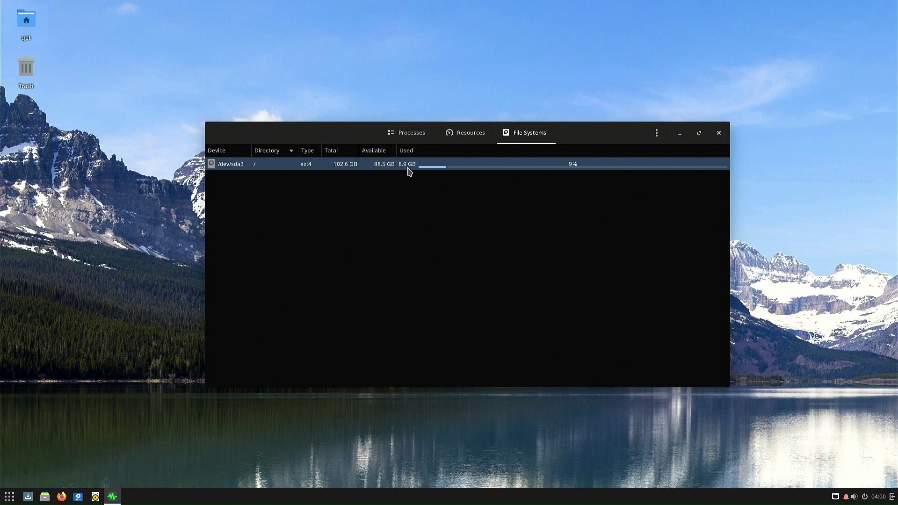
{"action": "left_click", "coordinate": [719, 133]}
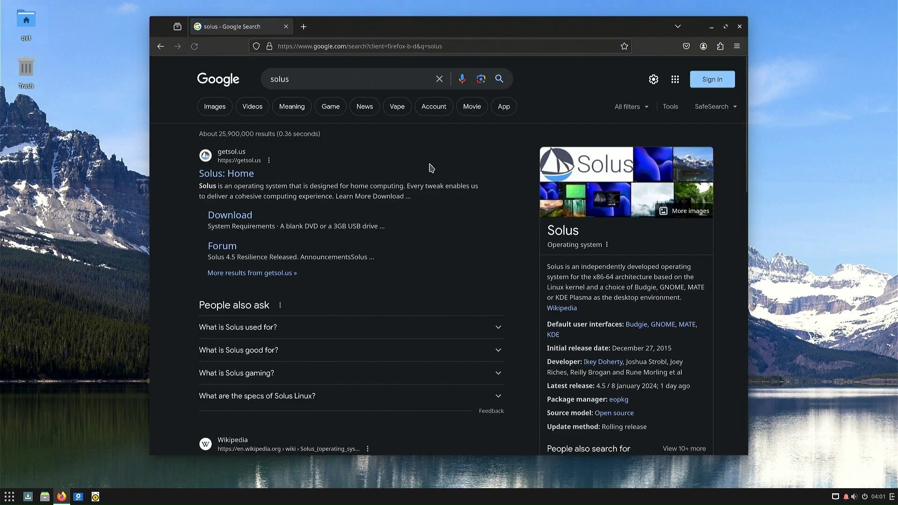
Step: Open the Solus: Home result in a maximized Firefox and skim the homepage
{"action": "left_click", "coordinate": [228, 175]}
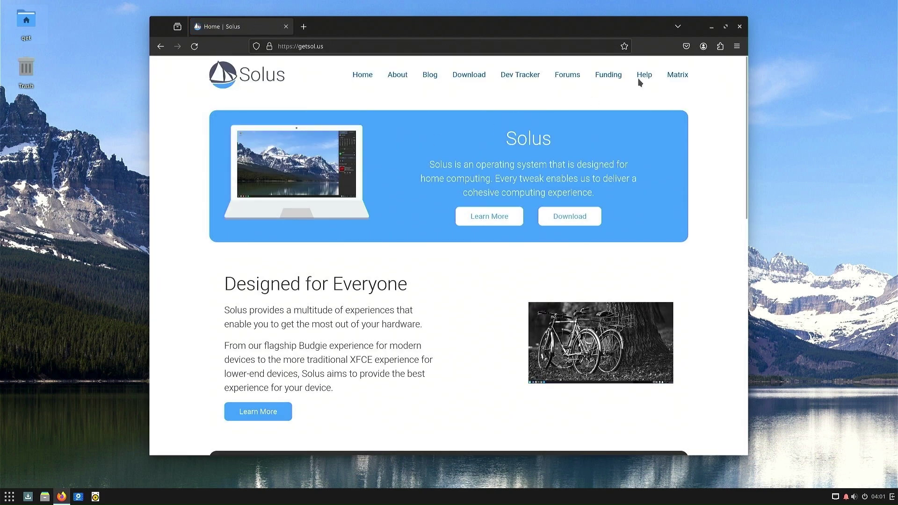
{"action": "left_click", "coordinate": [725, 26]}
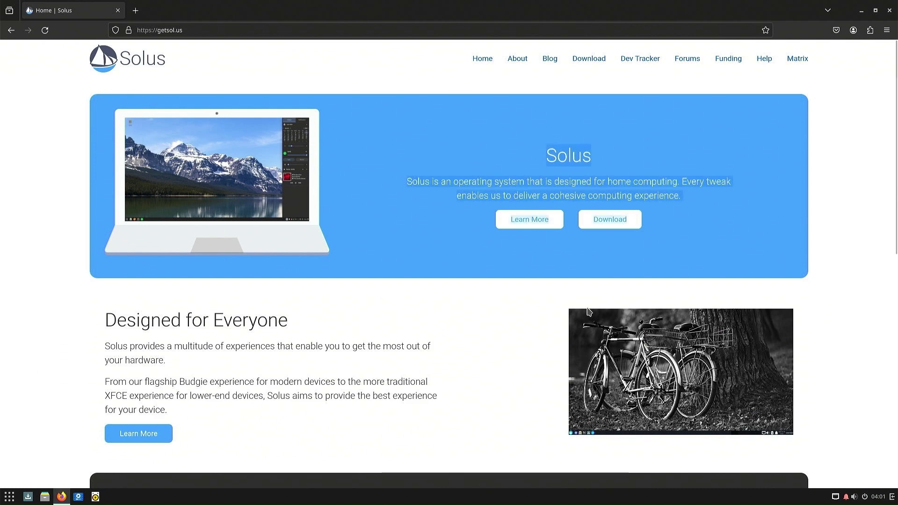
{"action": "left_click_drag", "start_coordinate": [562, 313], "coordinate": [751, 296]}
{"action": "left_click", "coordinate": [483, 293]}
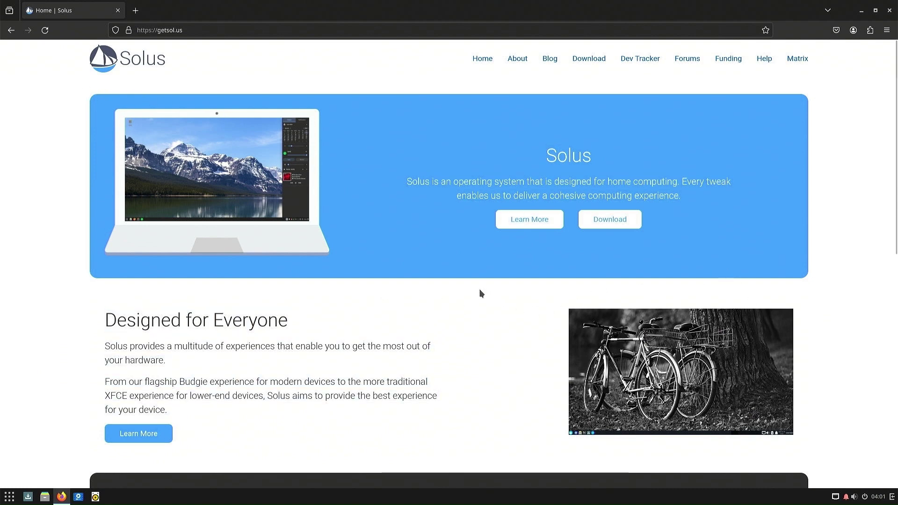
{"action": "scroll", "coordinate": [482, 294], "scroll_direction": "down", "scroll_amount": 8}
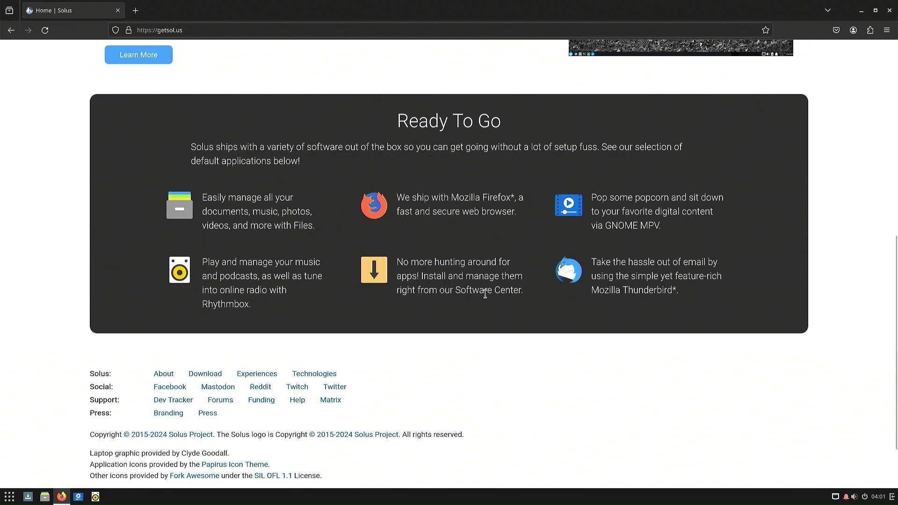
{"action": "scroll", "coordinate": [486, 278], "scroll_direction": "up", "scroll_amount": 8}
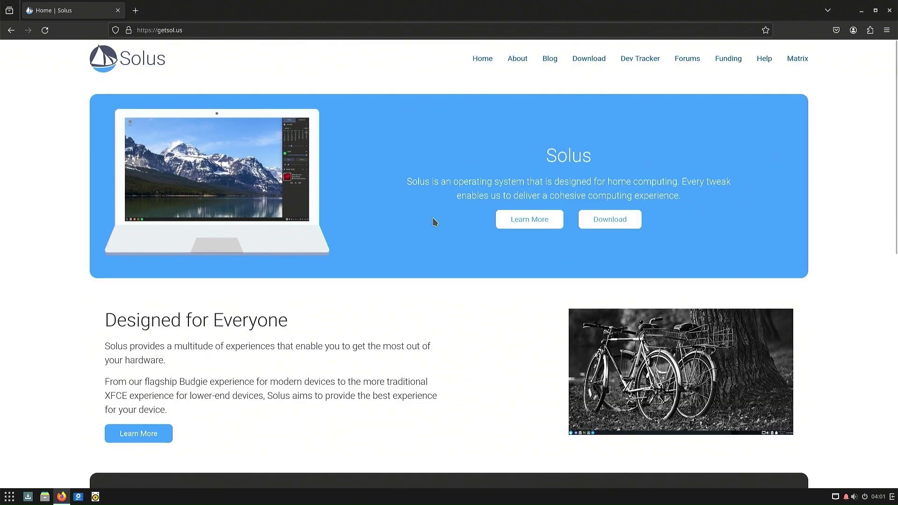
Step: Scroll through the Download page's Budgie, GNOME, Plasma and XFCE editions, then close Firefox
{"action": "left_click", "coordinate": [595, 68]}
{"action": "scroll", "coordinate": [461, 254], "scroll_direction": "down", "scroll_amount": 3}
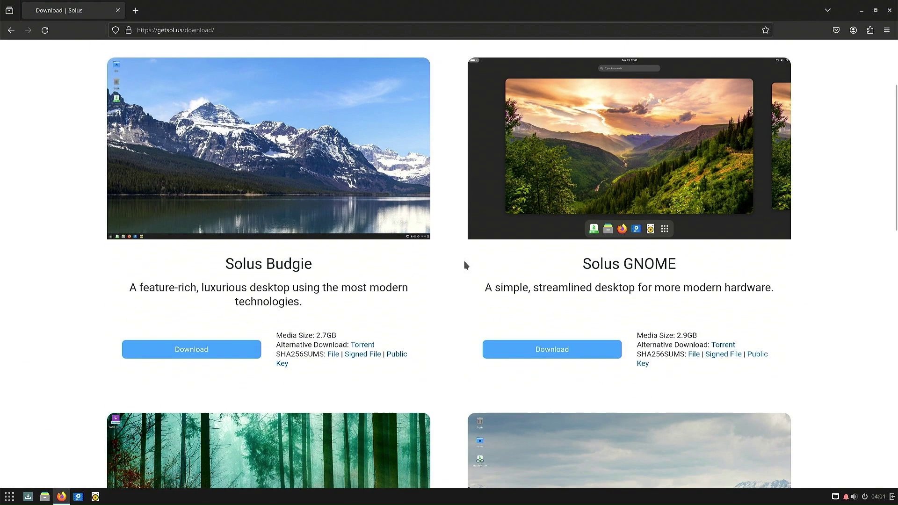
{"action": "scroll", "coordinate": [577, 208], "scroll_direction": "down", "scroll_amount": 4}
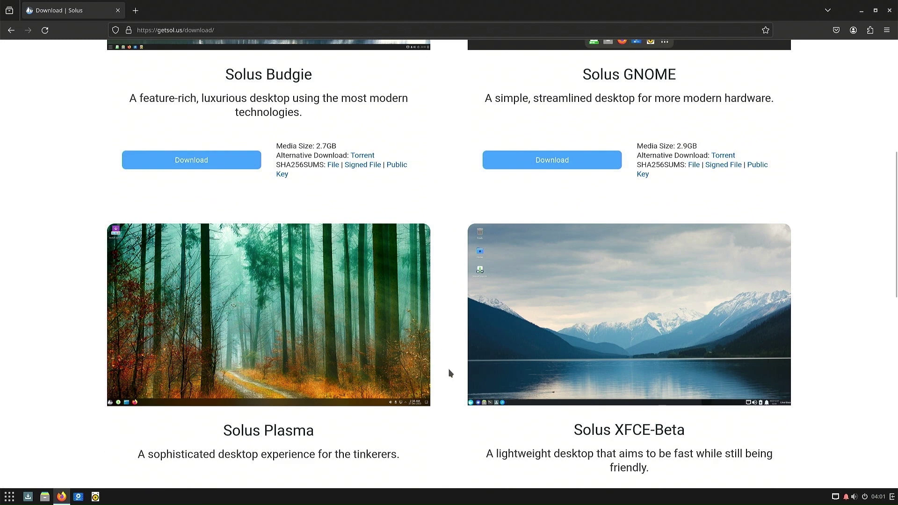
{"action": "scroll", "coordinate": [452, 355], "scroll_direction": "up", "scroll_amount": 7}
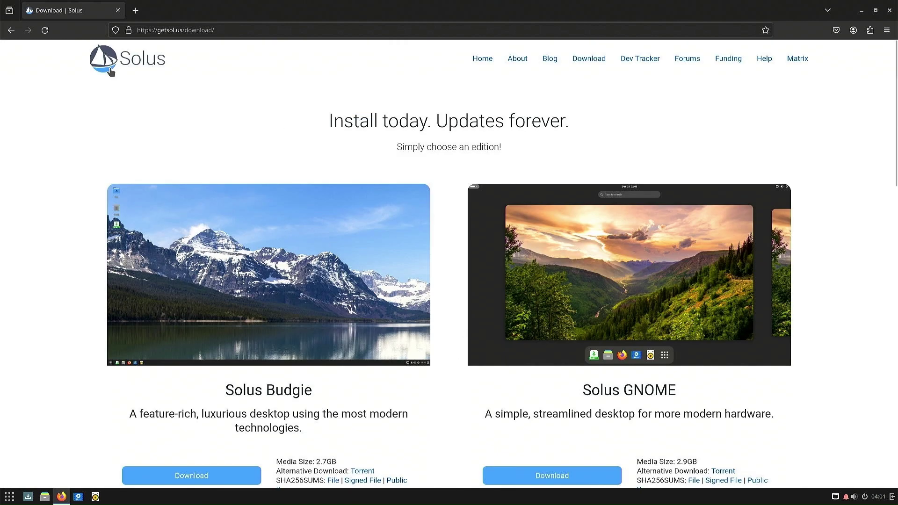
{"action": "left_click", "coordinate": [118, 10]}
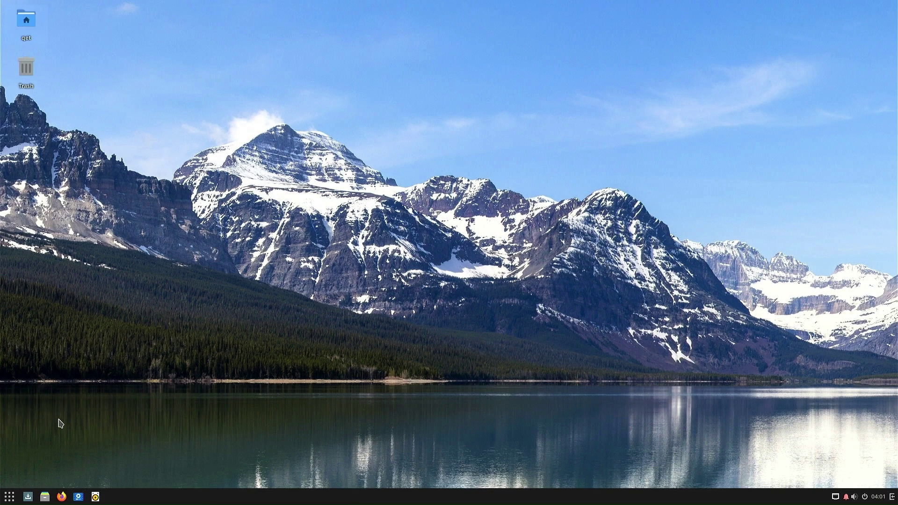
Step: Choose Shutdown from the Budgie Menu power options
{"action": "left_click", "coordinate": [10, 496]}
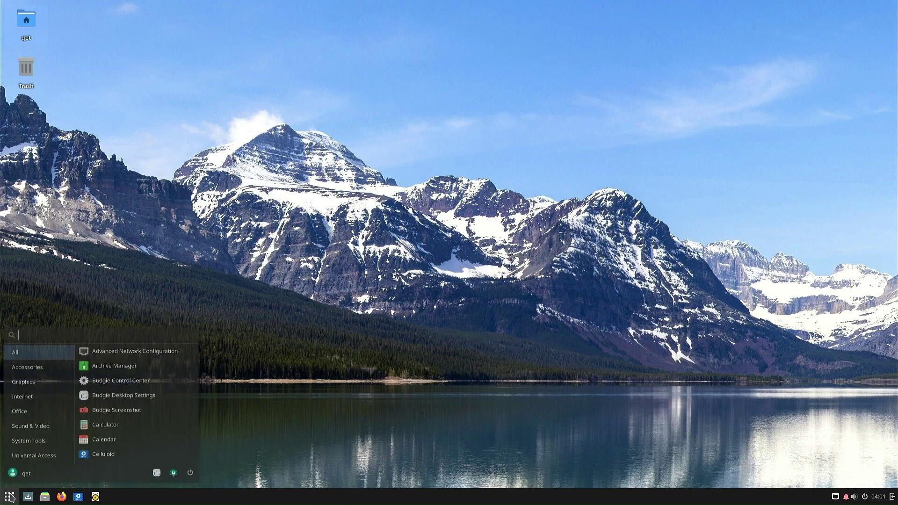
{"action": "left_click", "coordinate": [190, 474]}
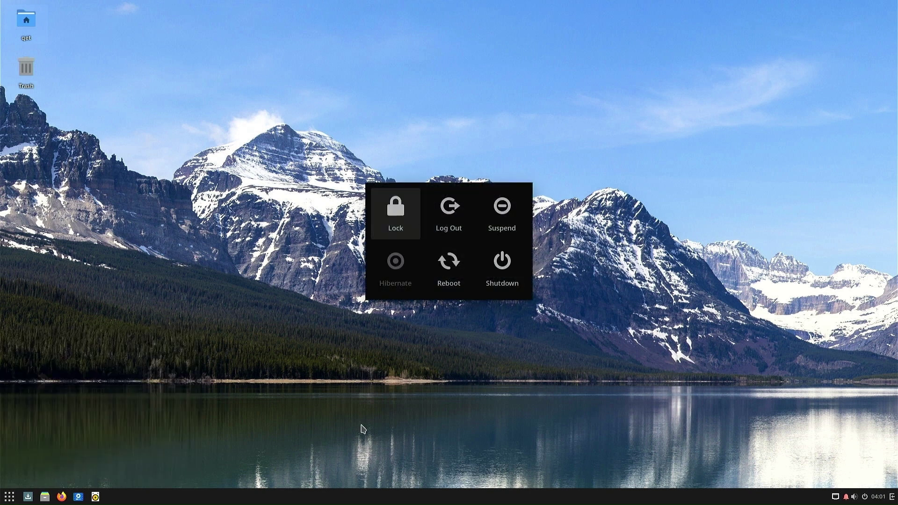
{"action": "left_click", "coordinate": [495, 270]}
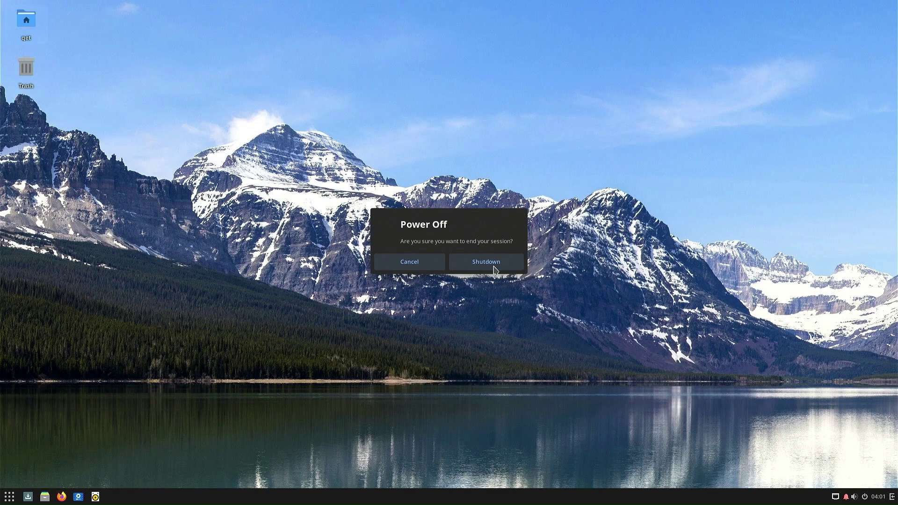